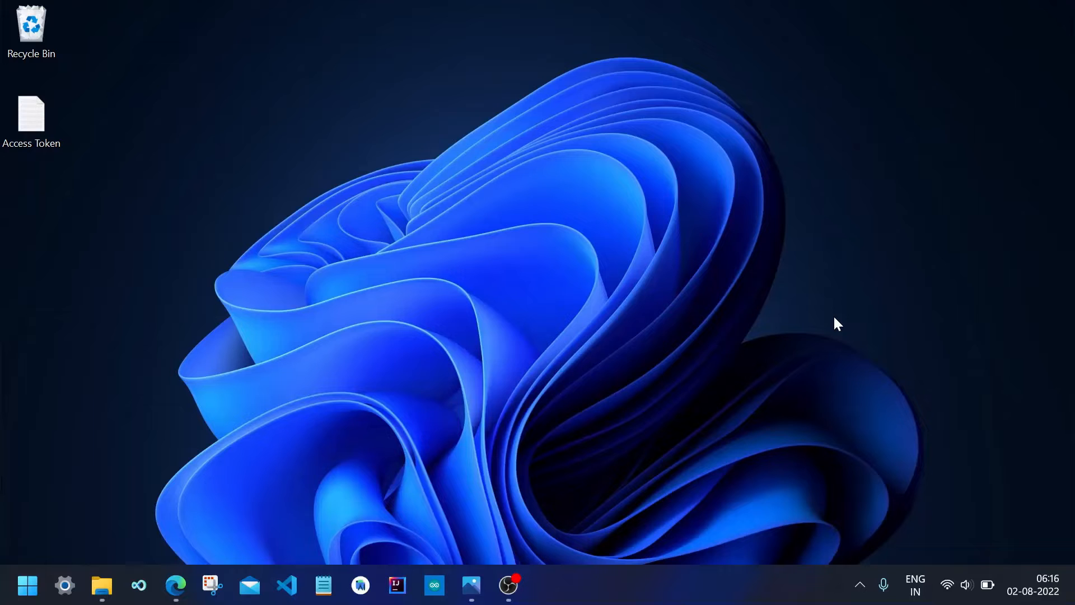
# Open Canva, search for event poster templates, and create a blank Event Poster design.
pyautogui.click(464, 581)
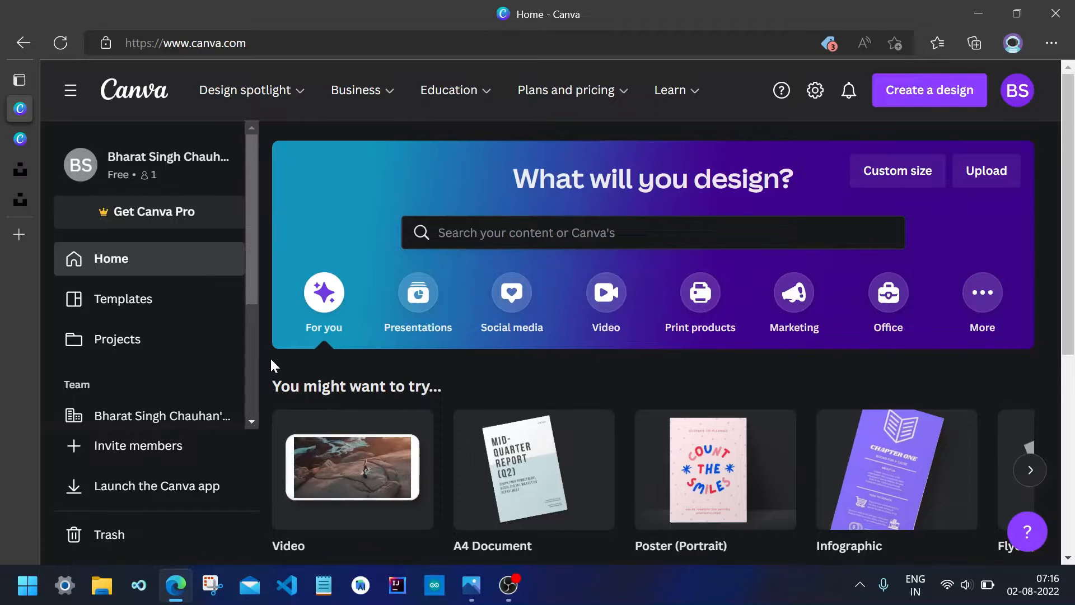
pyautogui.click(526, 233)
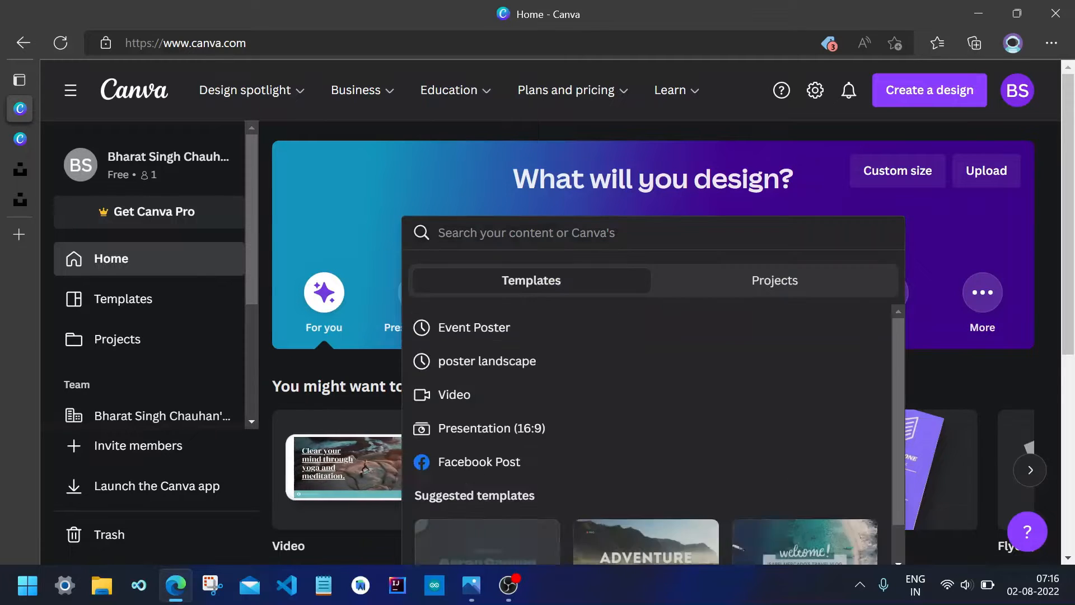
pyautogui.click(542, 336)
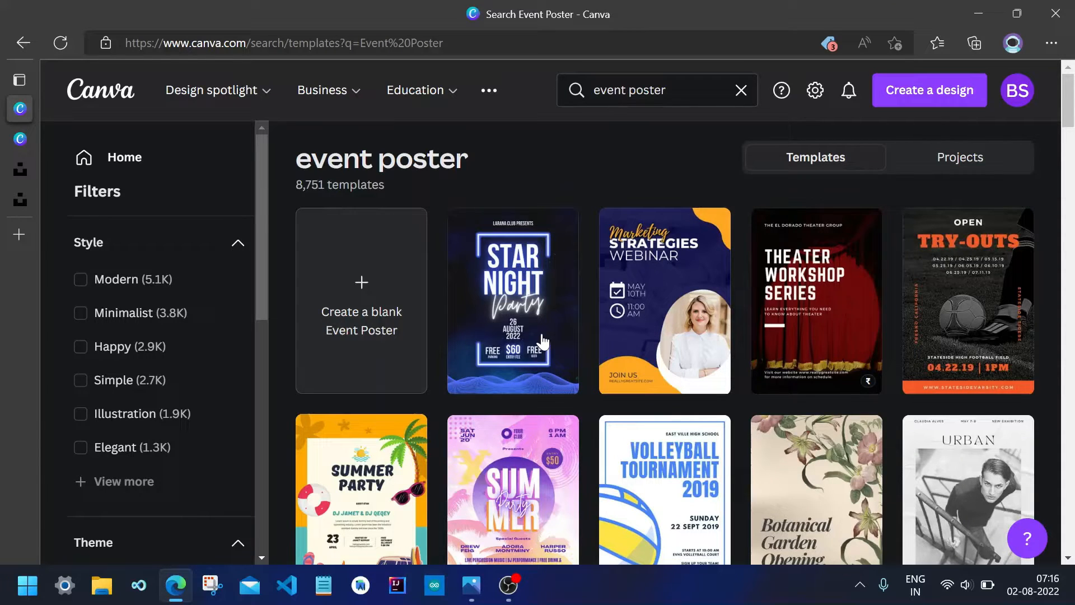
pyautogui.click(380, 343)
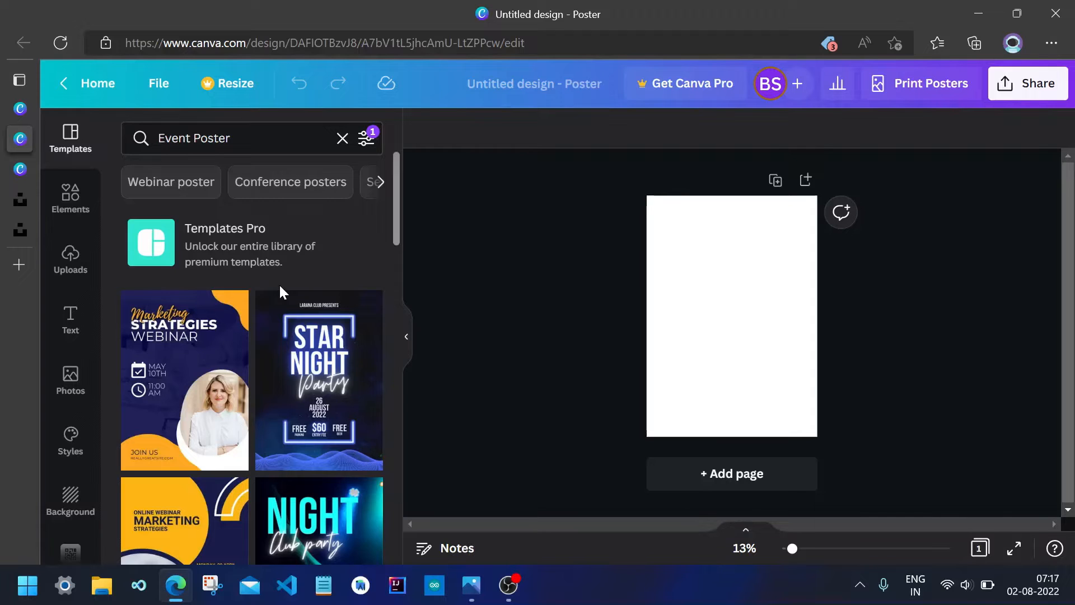
# Apply the Marketing Strategies Webinar template to the page and undo it.
pyautogui.click(235, 371)
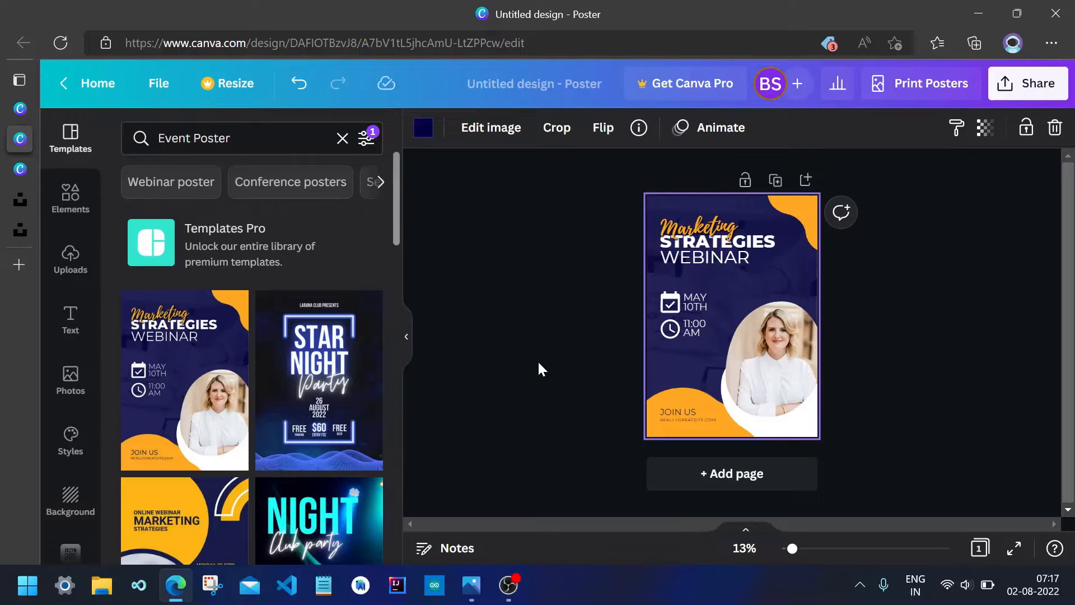
pyautogui.hotkey('ctrl', 'z')
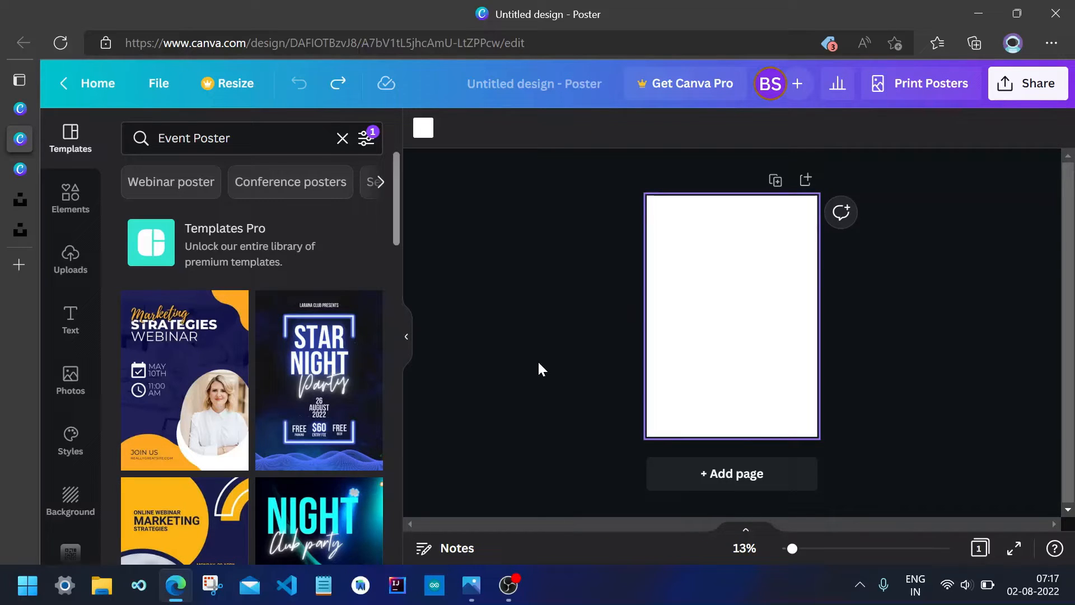
pyautogui.click(88, 206)
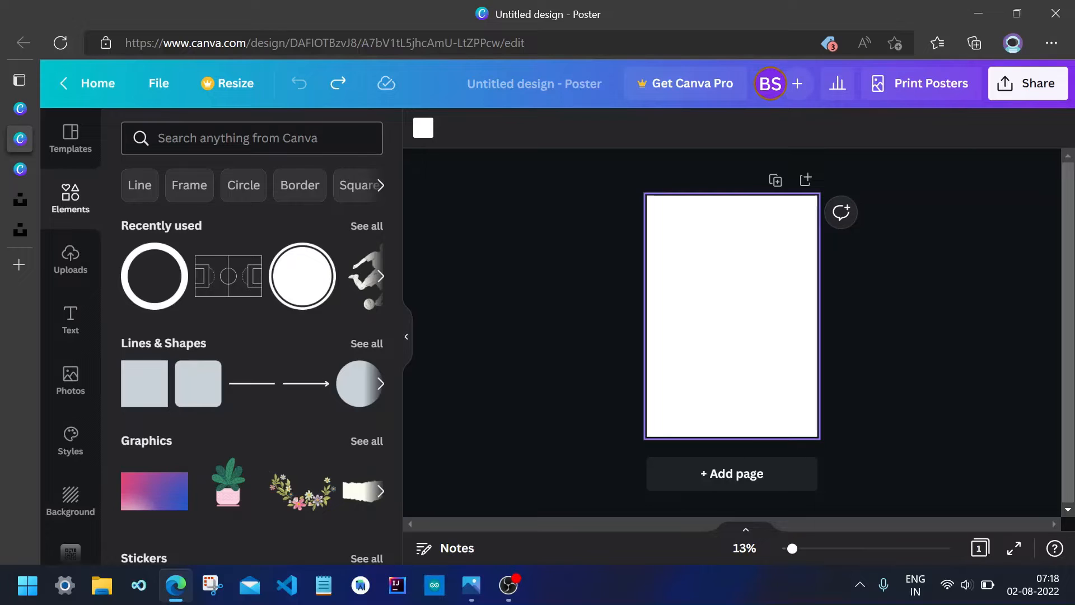
pyautogui.click(69, 256)
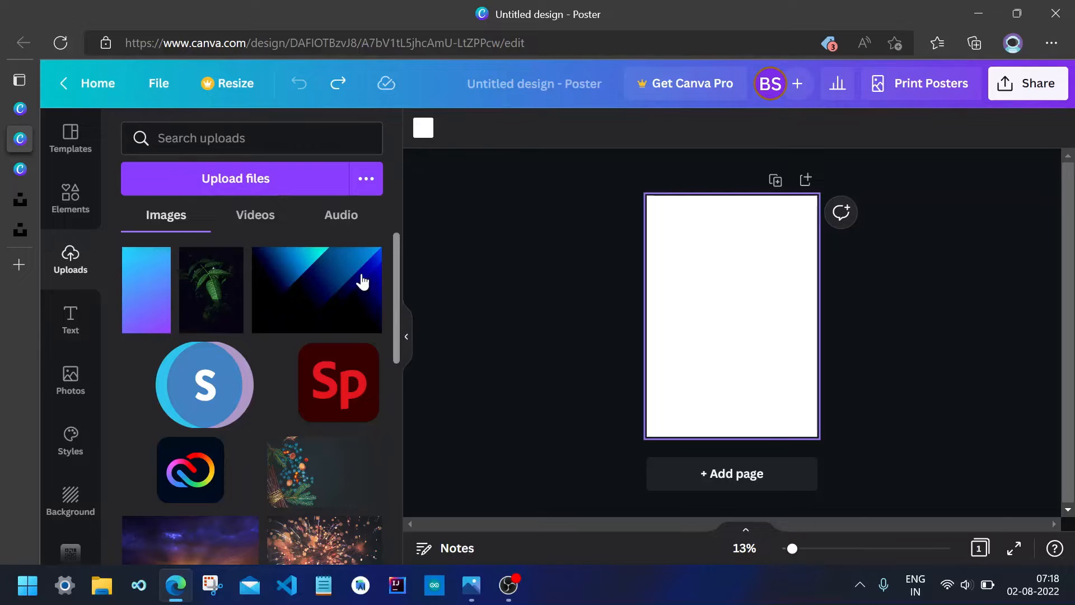
pyautogui.click(284, 186)
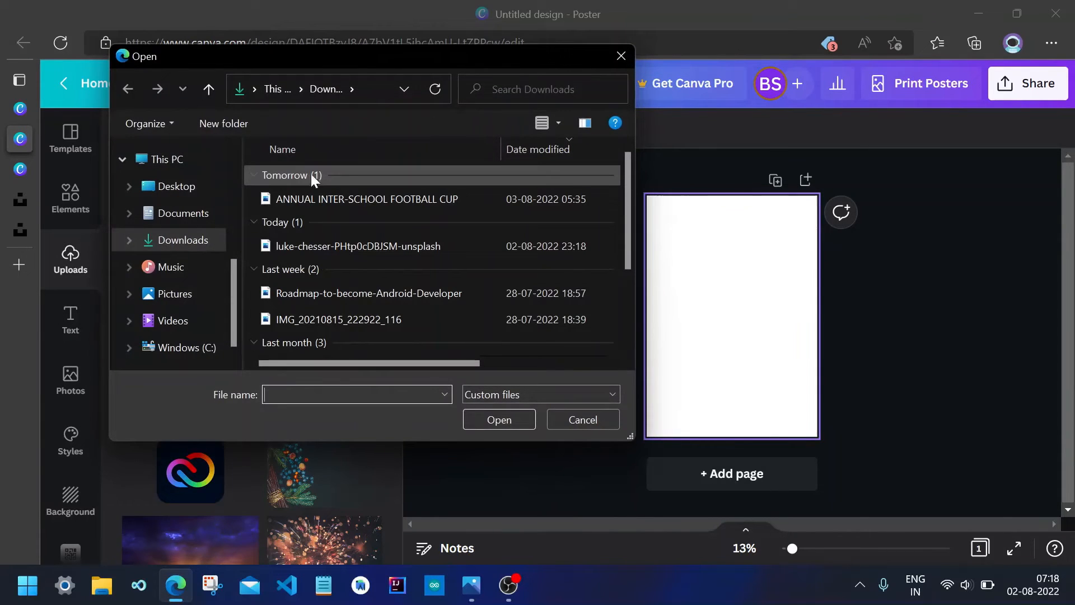
pyautogui.click(620, 56)
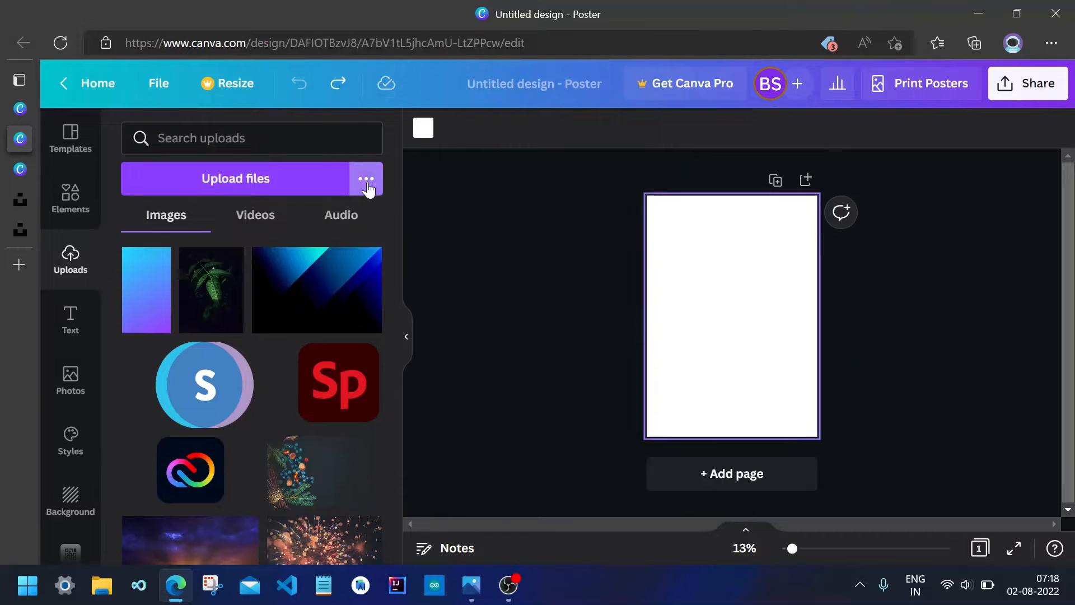
pyautogui.click(367, 185)
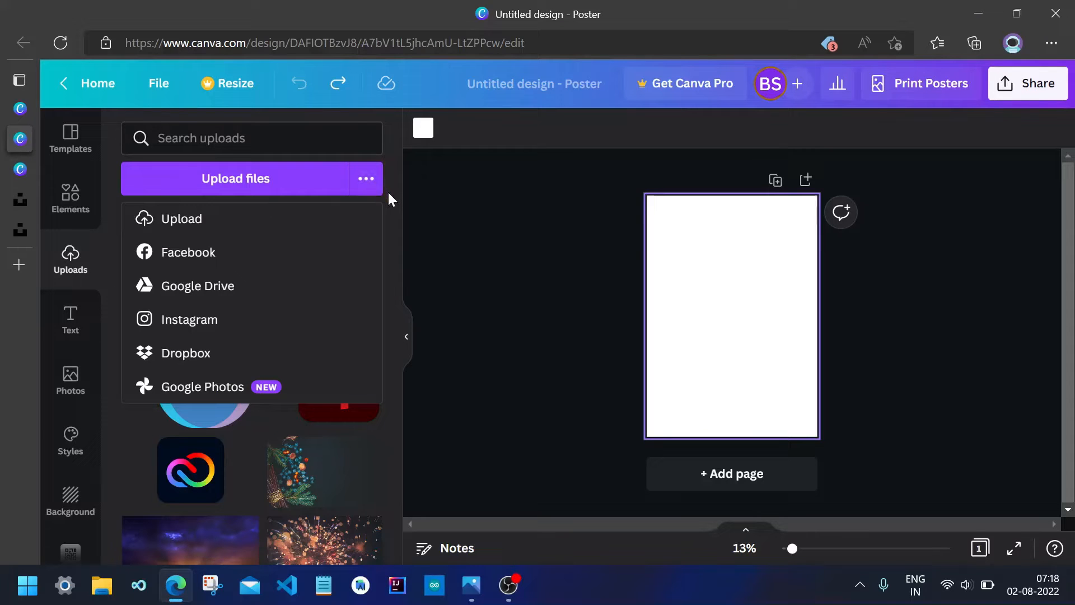
pyautogui.click(389, 193)
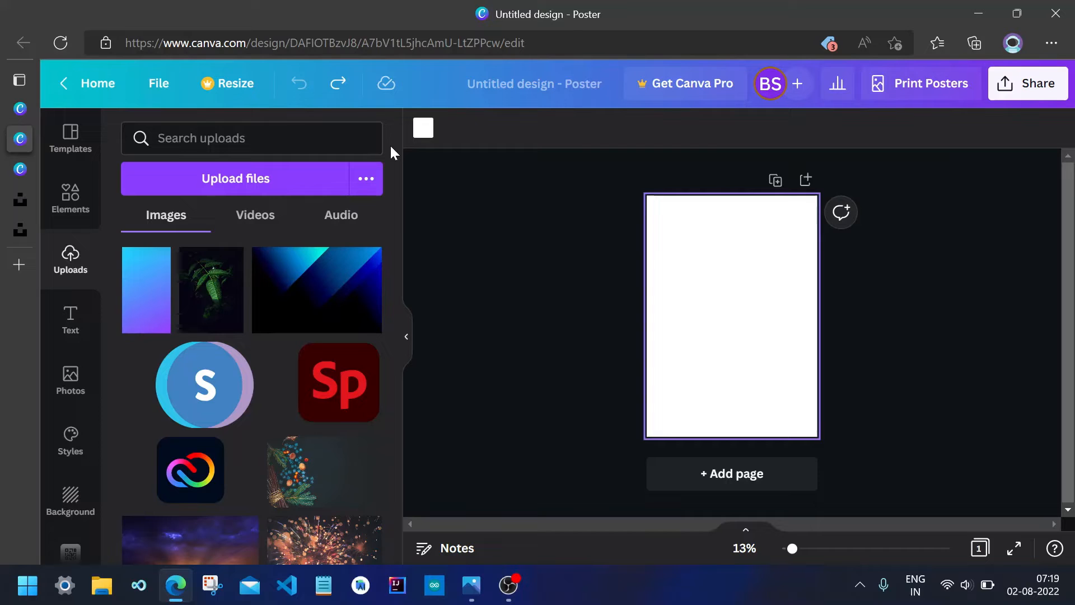
pyautogui.click(71, 334)
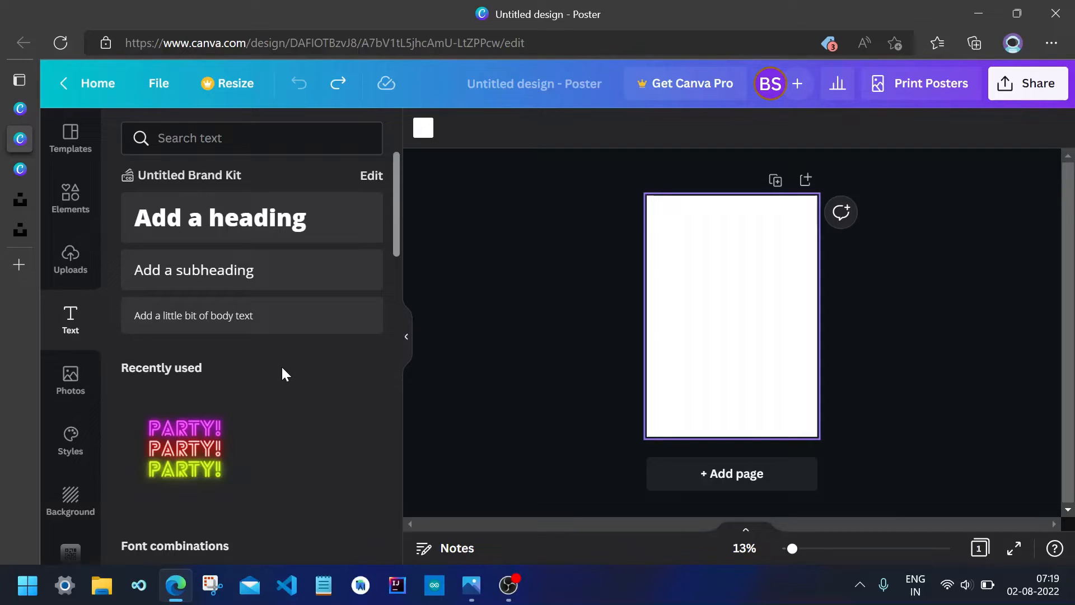
# Search Unsplash for stars photos, browse the results, and check the gradient photo's download sizes.
pyautogui.click(26, 204)
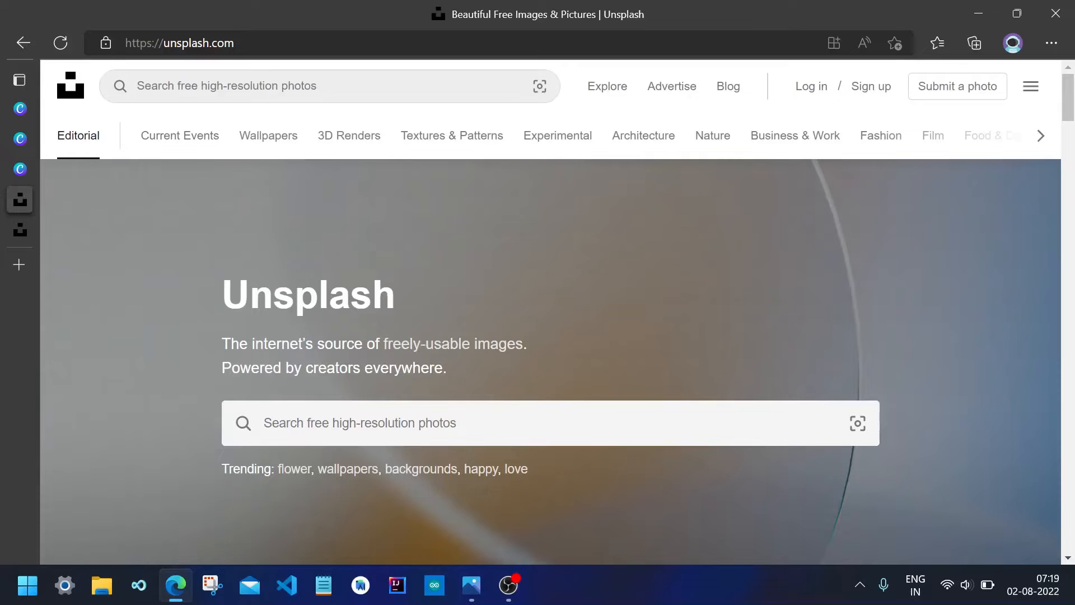
pyautogui.click(213, 86)
pyautogui.write('stars')
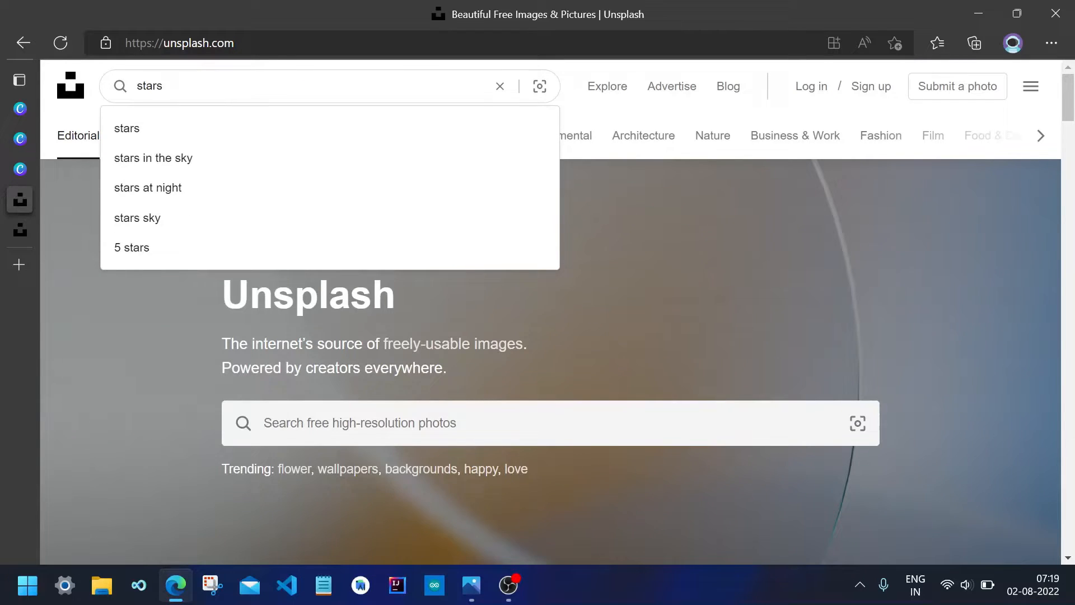
pyautogui.press('Return')
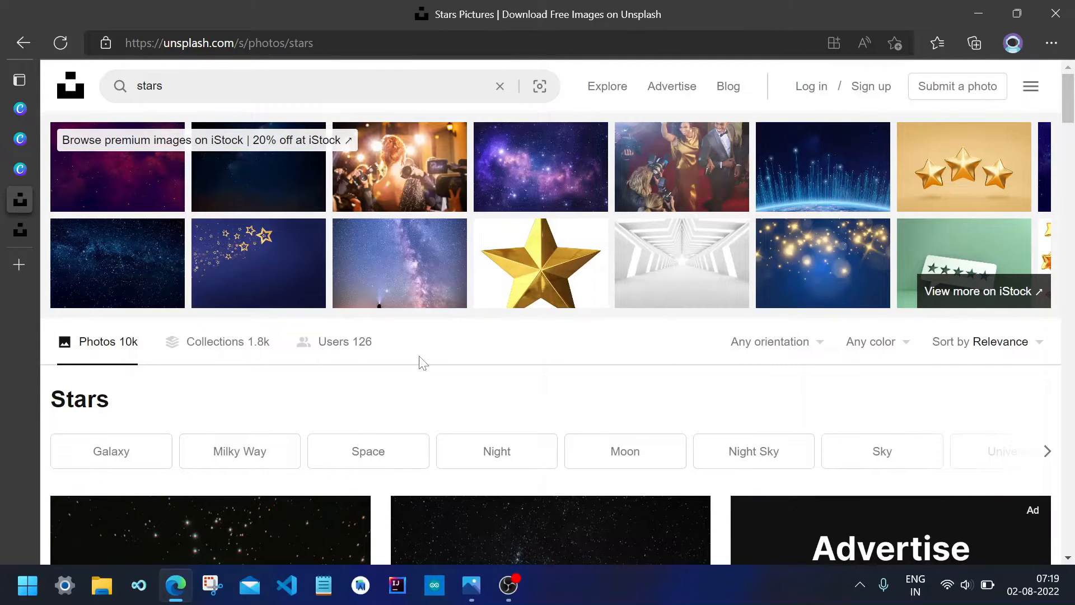
pyautogui.scroll(-3, 422, 363)
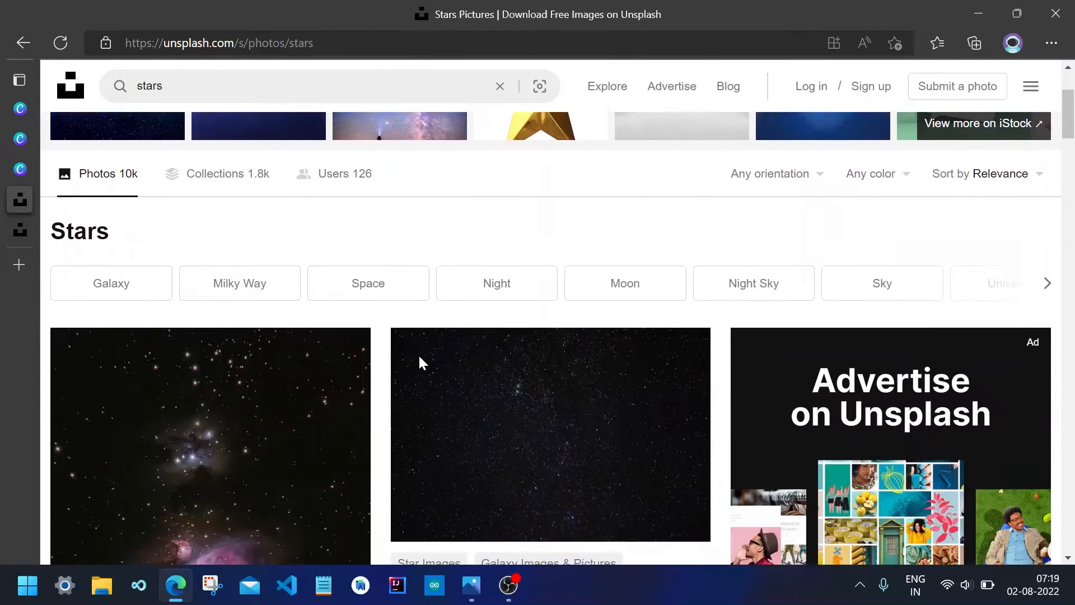
pyautogui.scroll(-3, 419, 357)
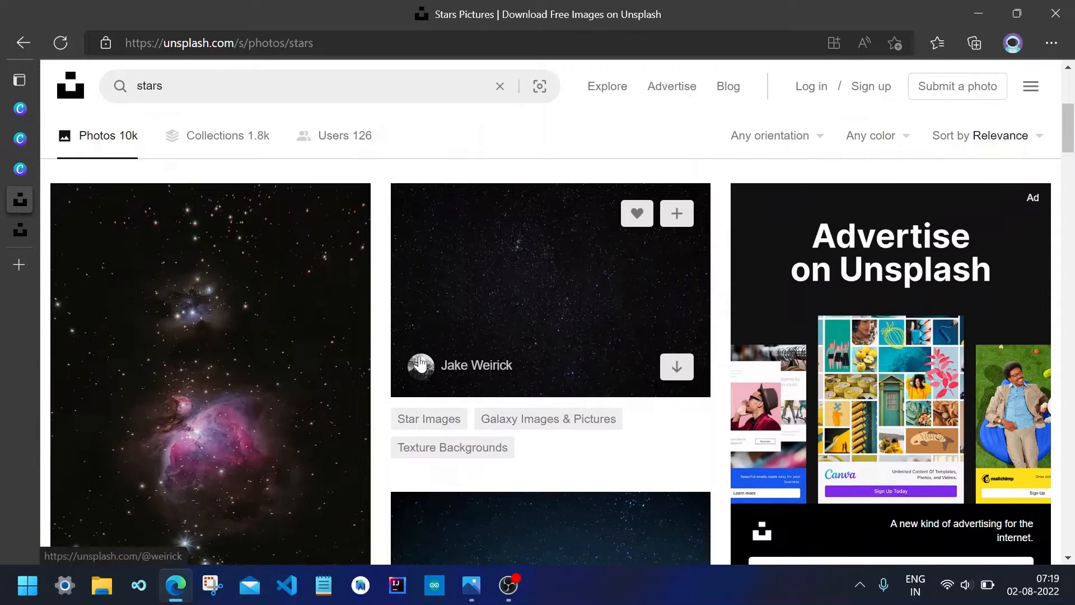
pyautogui.scroll(-6, 420, 361)
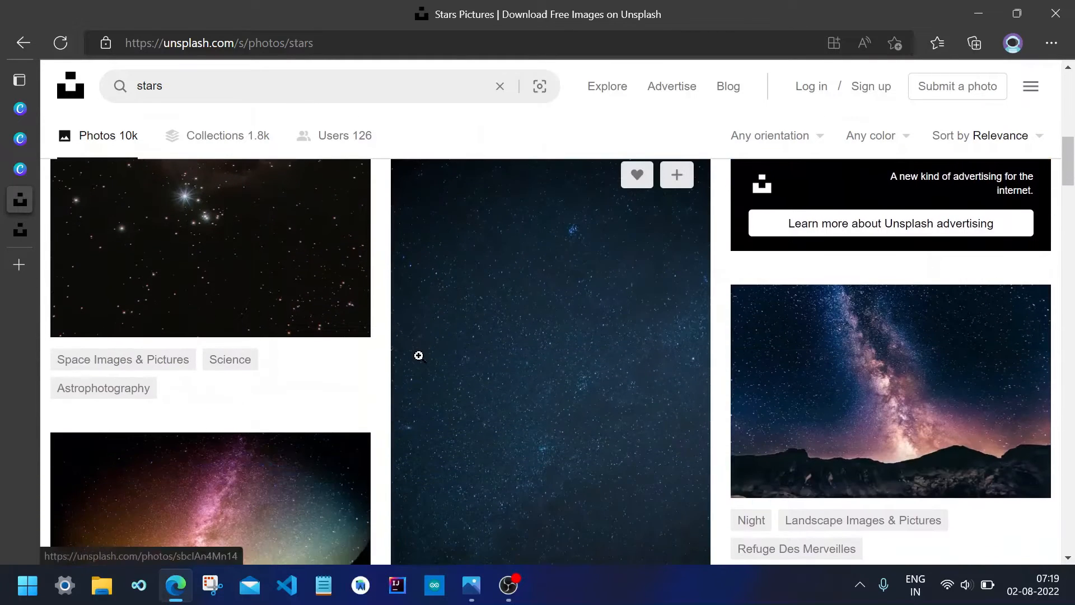
pyautogui.scroll(-4, 418, 356)
pyautogui.scroll(-4, 419, 356)
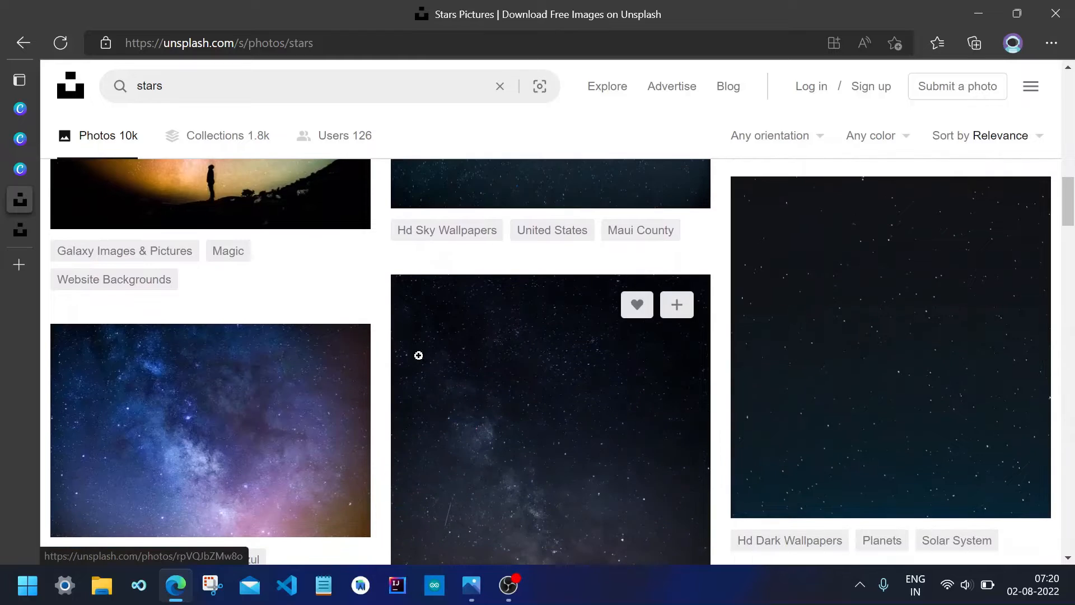
pyautogui.scroll(-4, 418, 356)
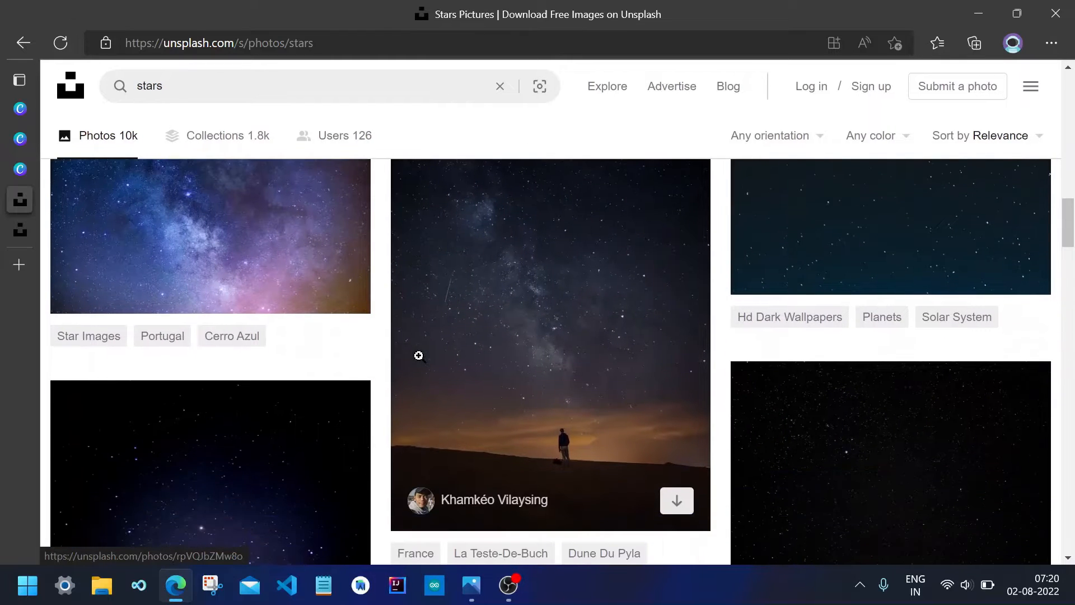
pyautogui.scroll(-1, 418, 356)
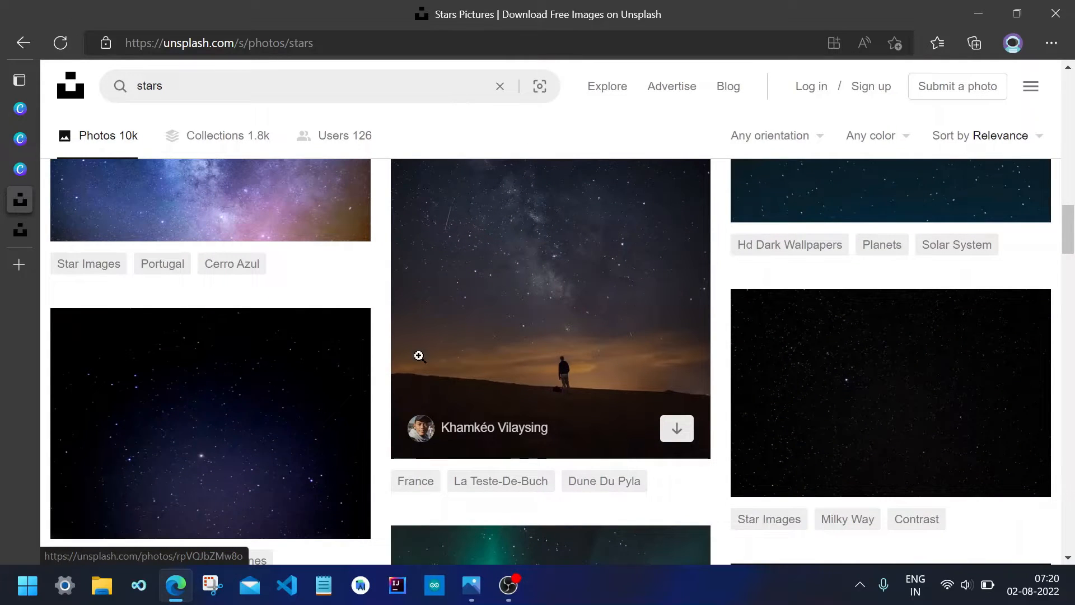
pyautogui.hotkey('ctrl', 'Tab')
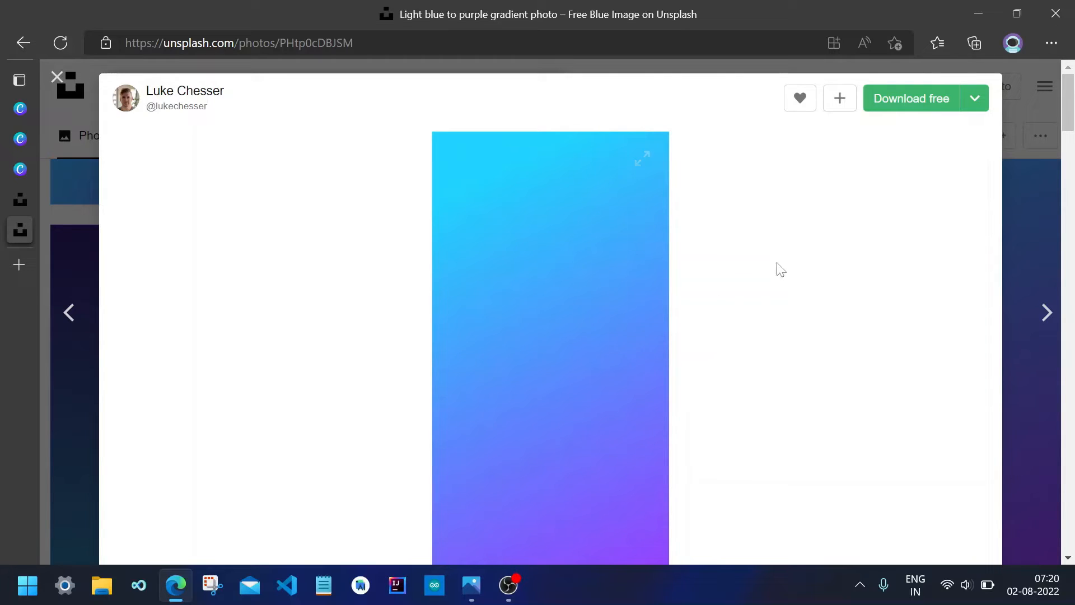
pyautogui.click(975, 100)
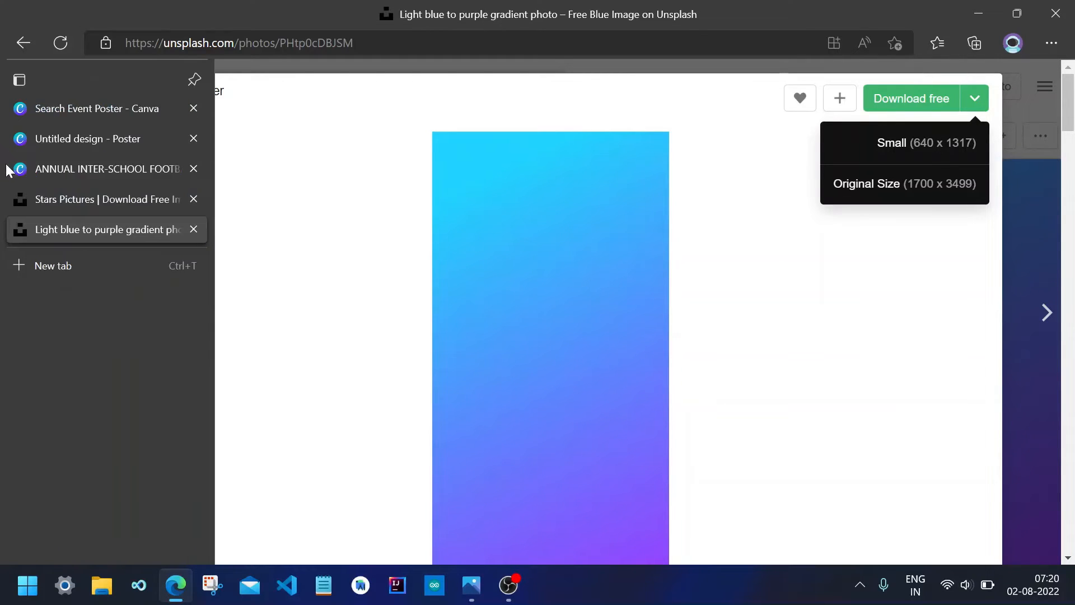
# Return to the untitled poster, add the uploaded blue-to-purple gradient image, and set it as the page background.
pyautogui.click(34, 177)
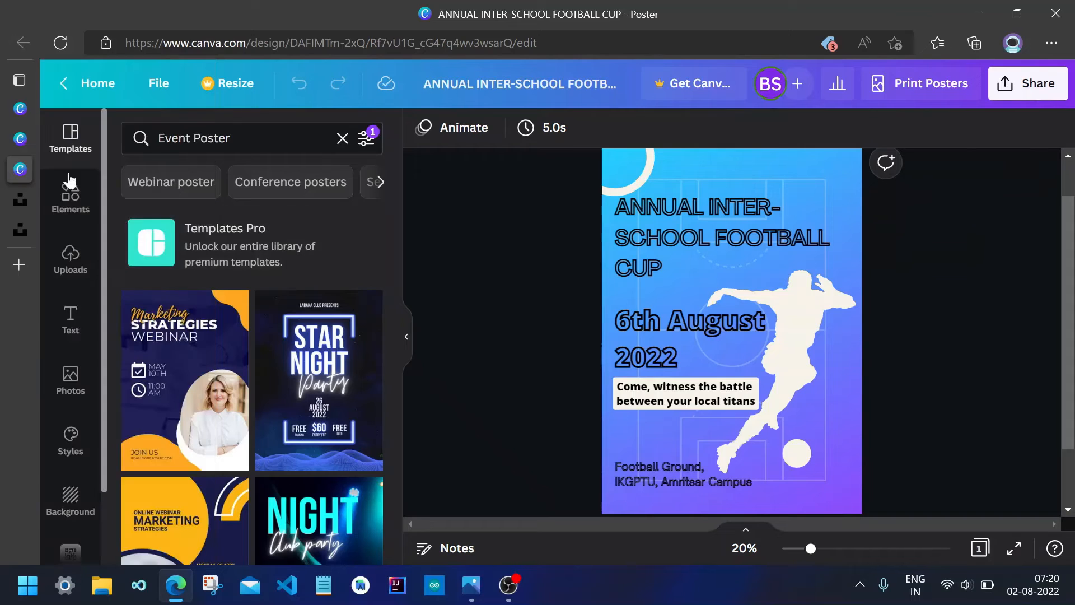
pyautogui.click(22, 143)
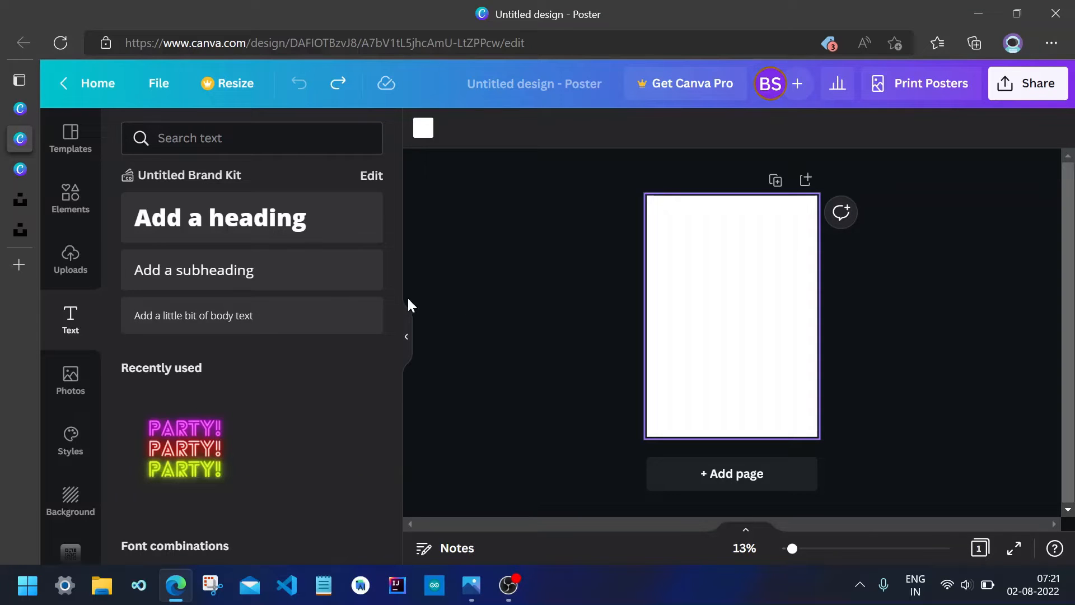
pyautogui.click(55, 279)
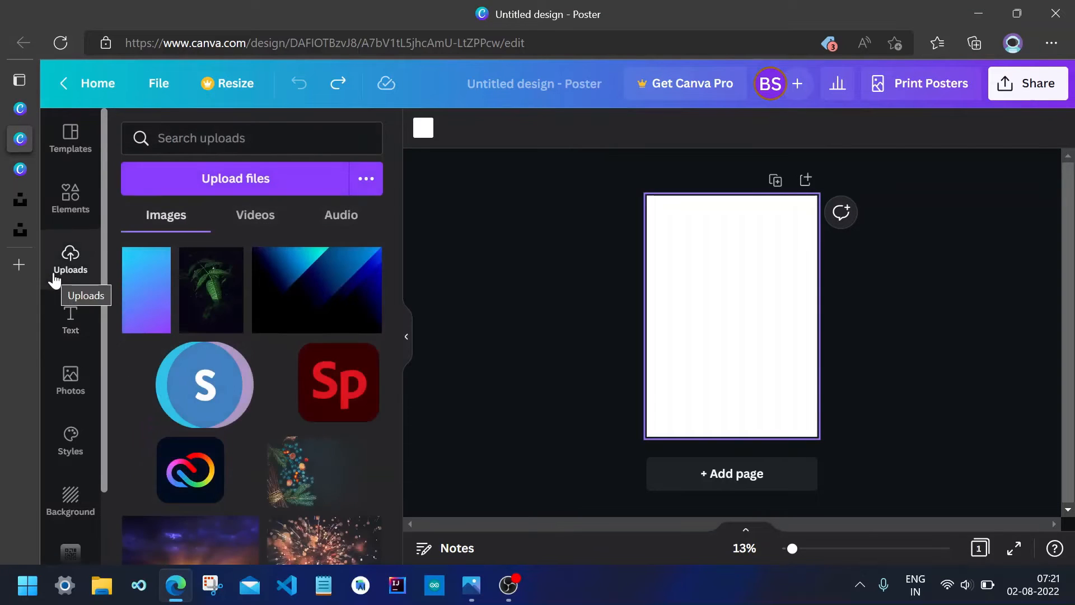
pyautogui.click(141, 303)
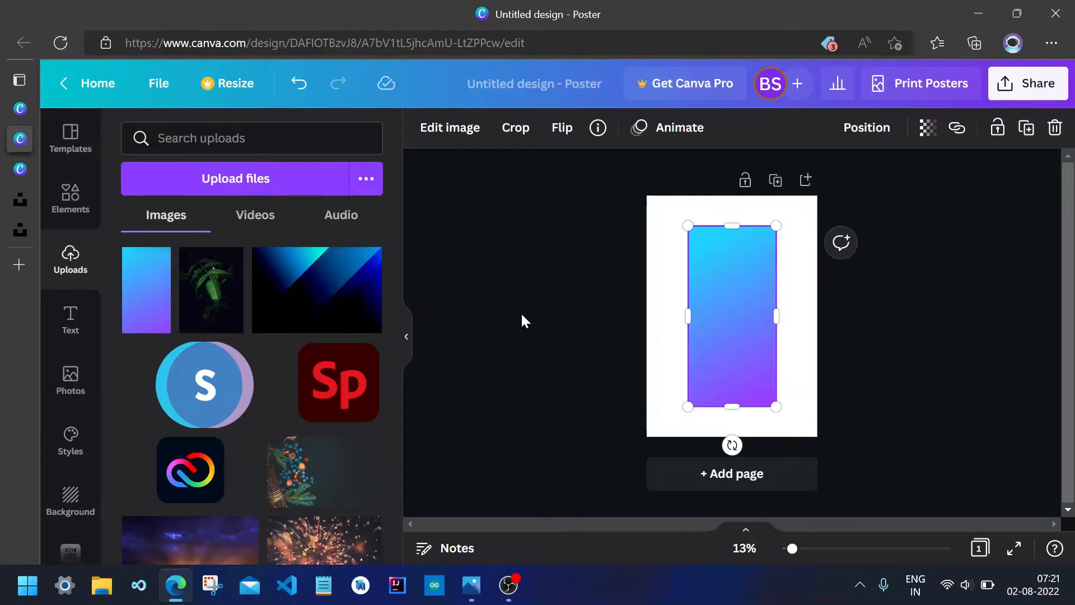
pyautogui.rightClick(726, 297)
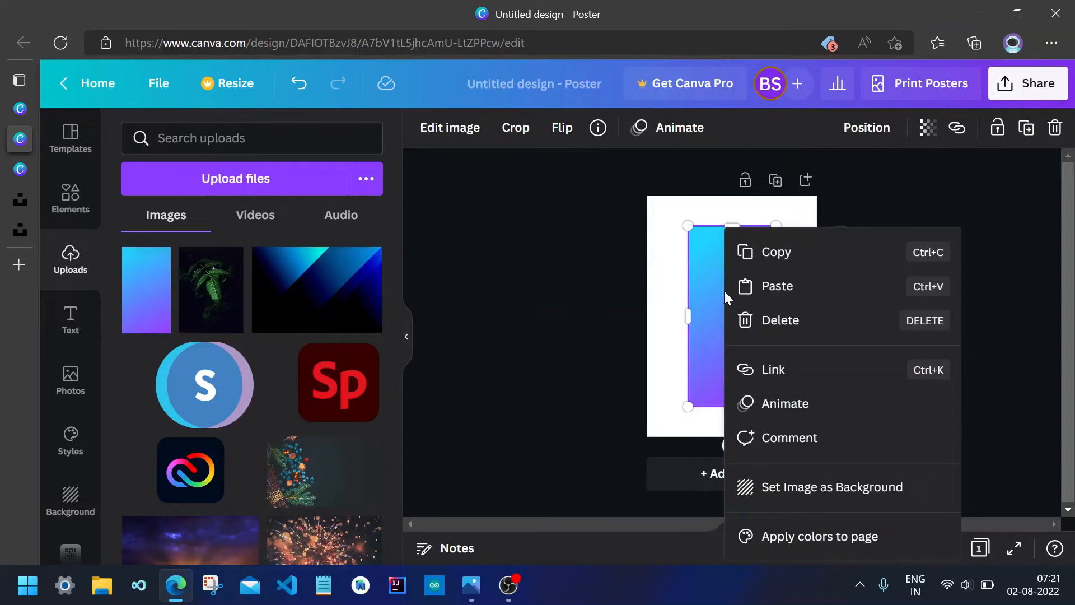
pyautogui.click(780, 491)
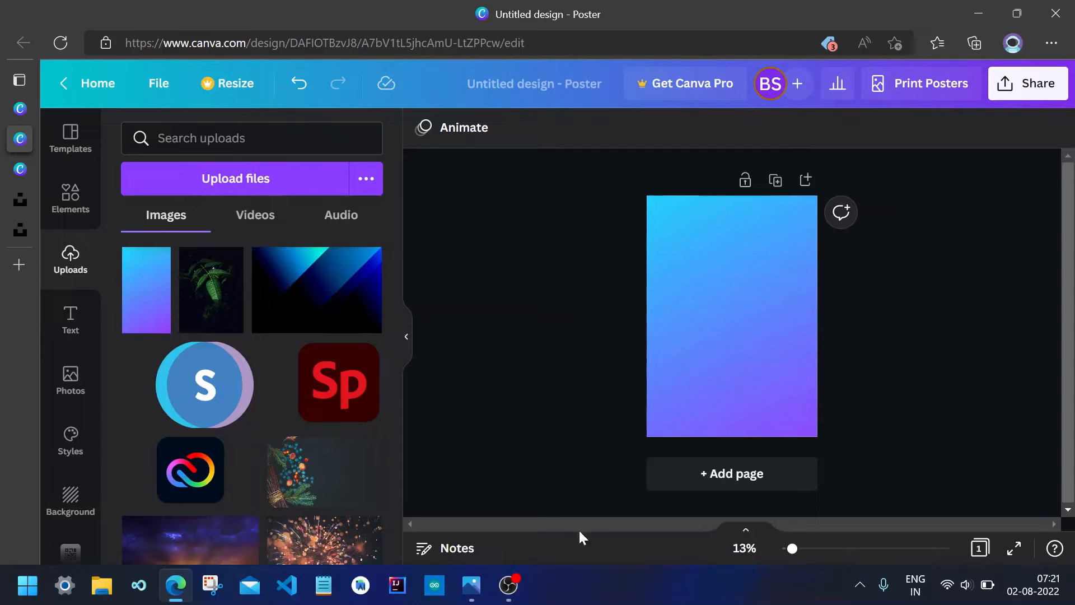
# View the finished Annual Inter-School Football Cup poster image in the Photos app for reference.
pyautogui.click(466, 583)
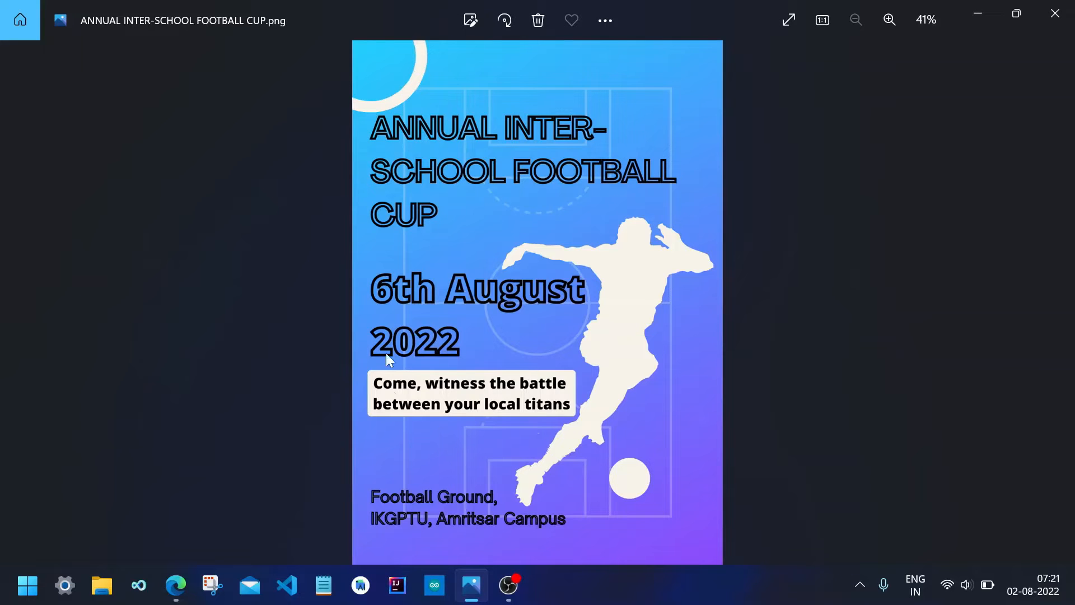
pyautogui.click(183, 576)
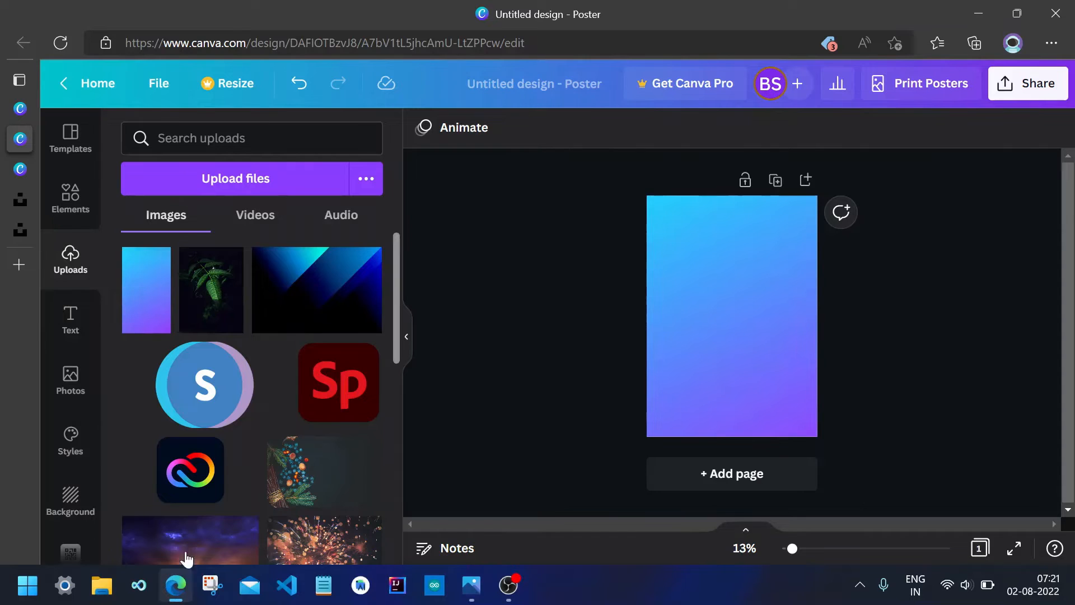
# Search the elements for soccer field and add the white outline pitch graphic to the poster.
pyautogui.click(71, 198)
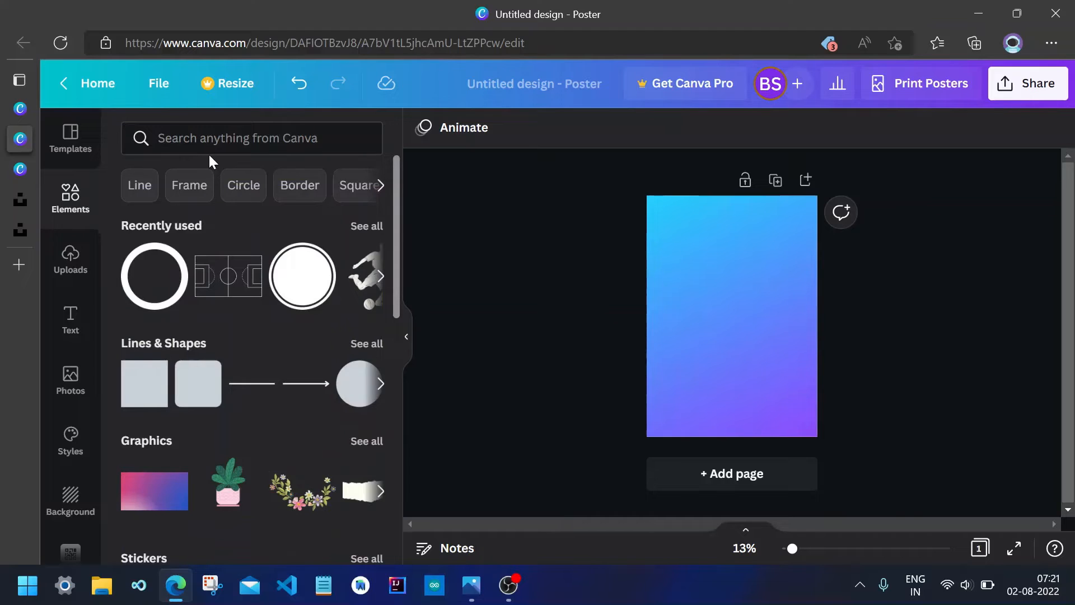
pyautogui.click(209, 149)
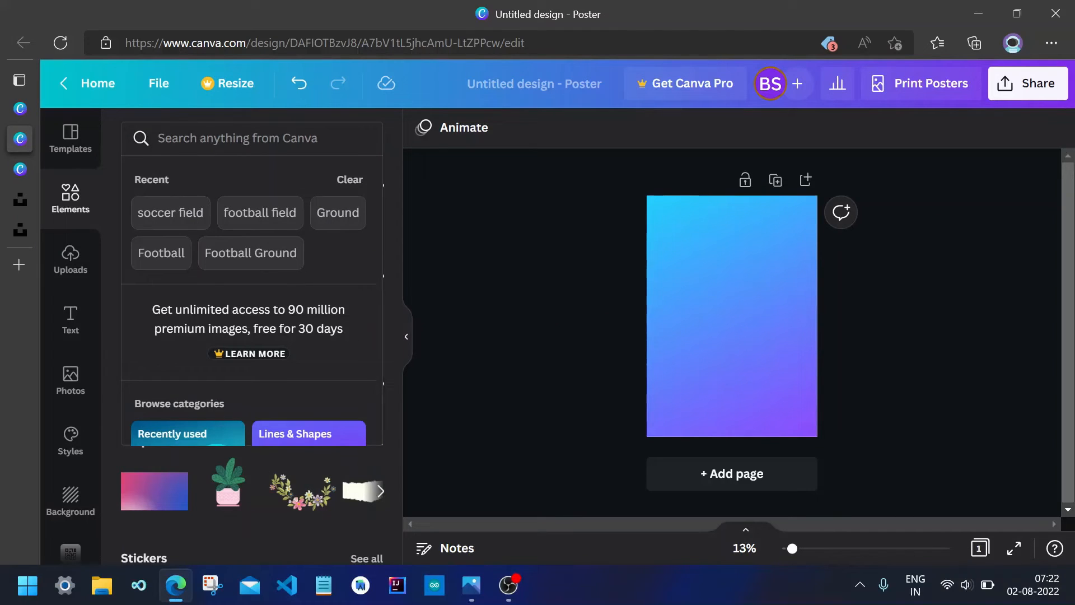
pyautogui.write('soc')
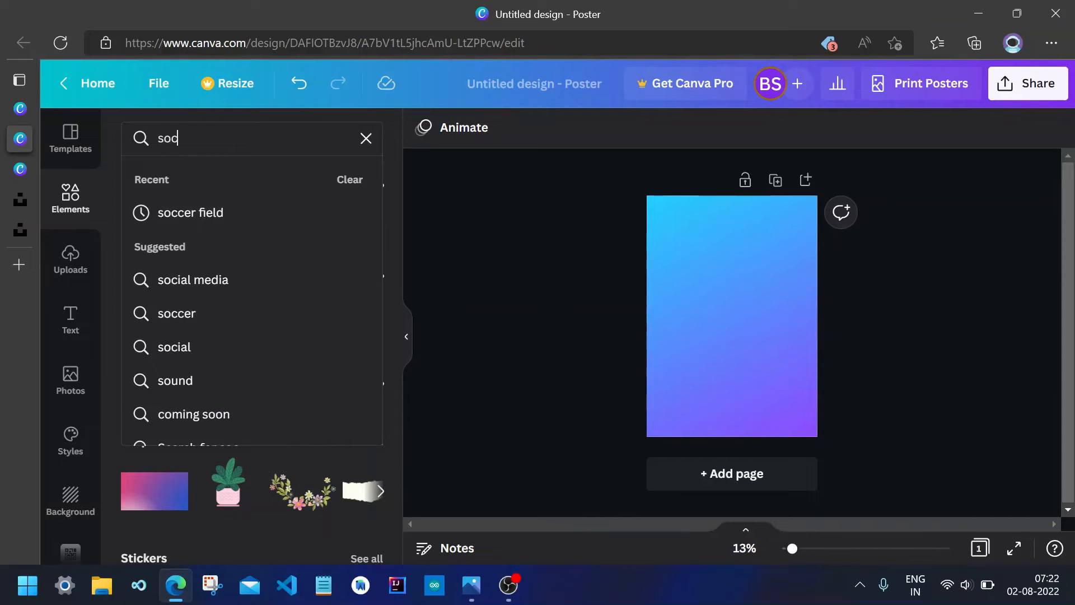
pyautogui.write('cer field')
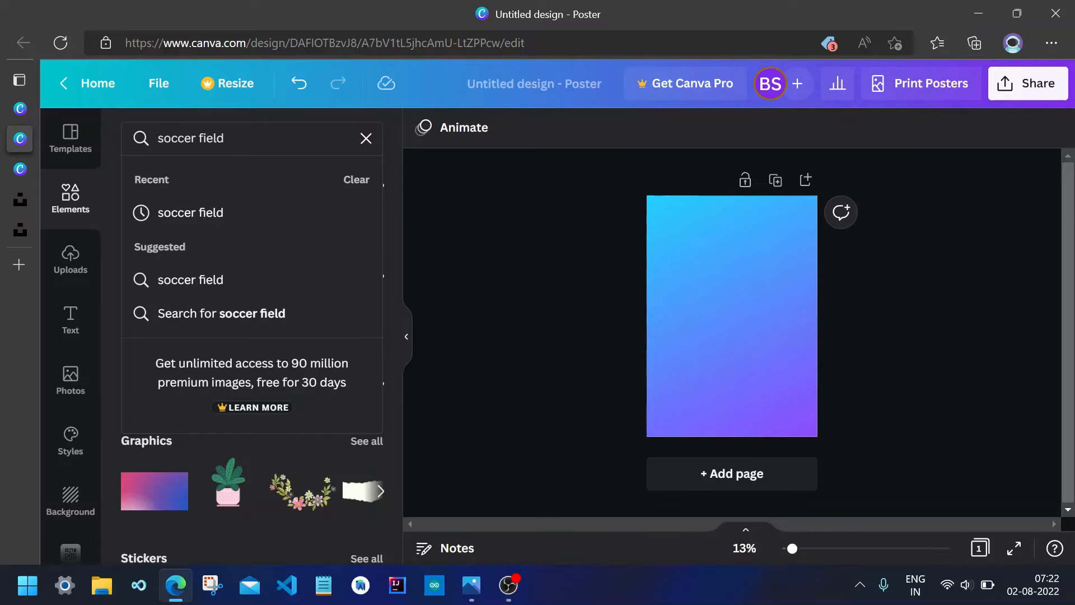
pyautogui.press('Return')
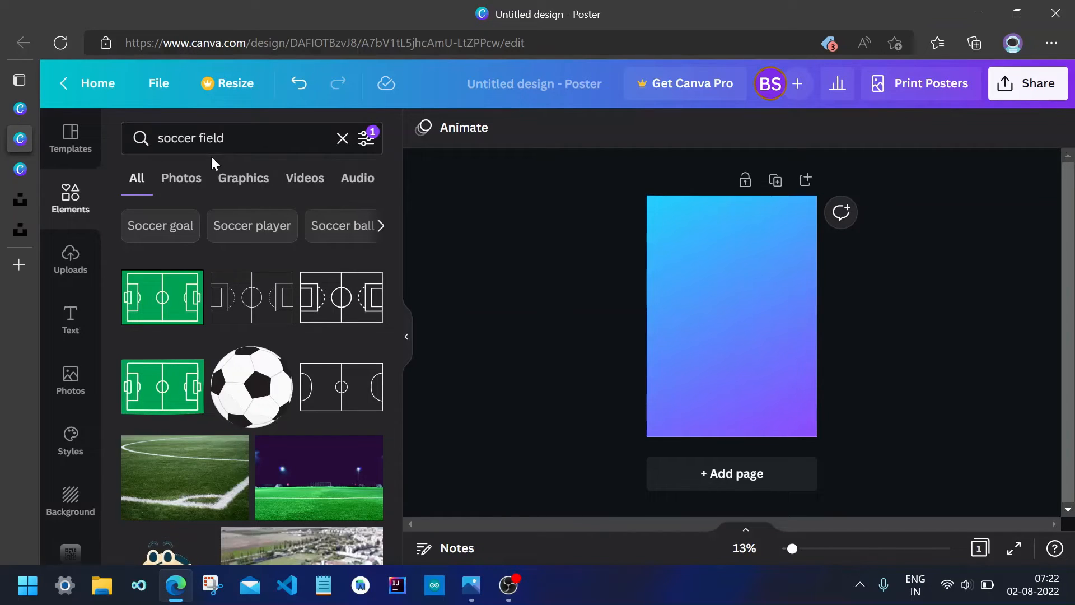
pyautogui.click(257, 298)
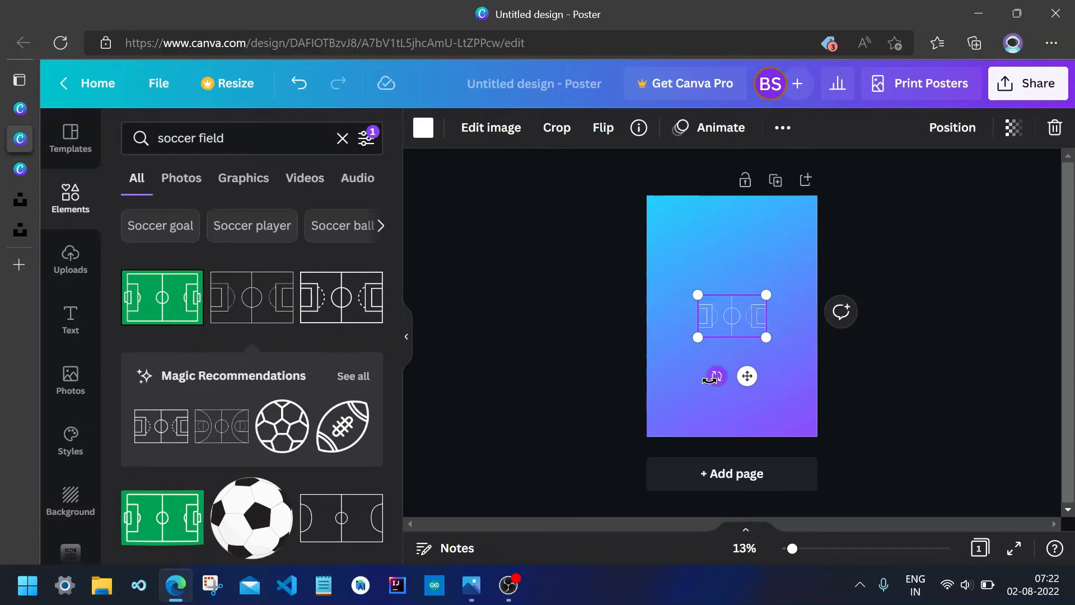
# Rotate the pitch graphic upright and resize it to fill most of the poster.
pyautogui.moveTo(709, 380); pyautogui.dragTo(643, 301)
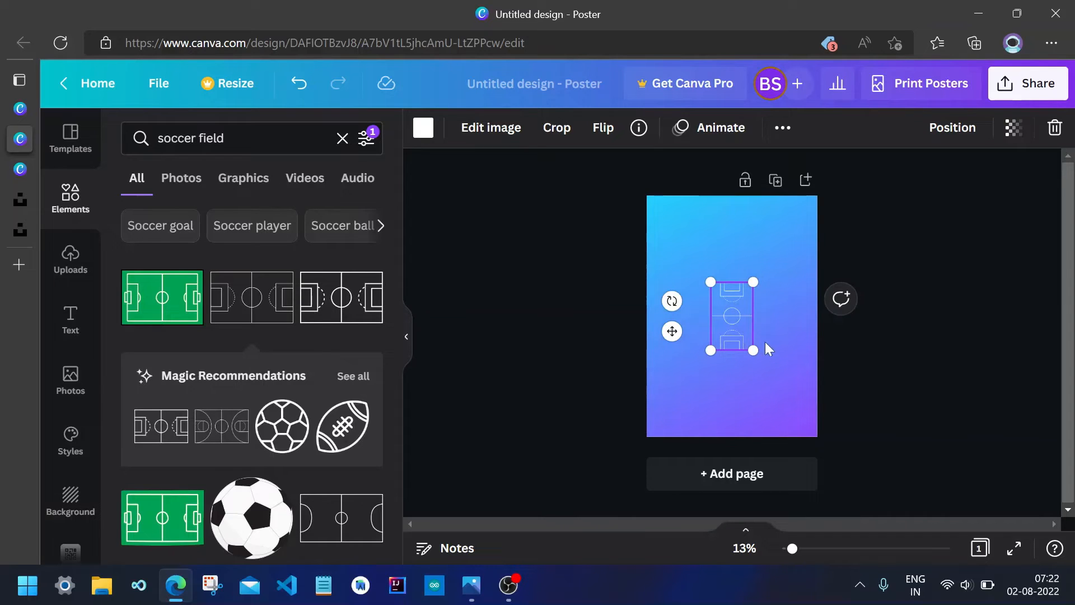
pyautogui.moveTo(749, 347); pyautogui.dragTo(806, 443)
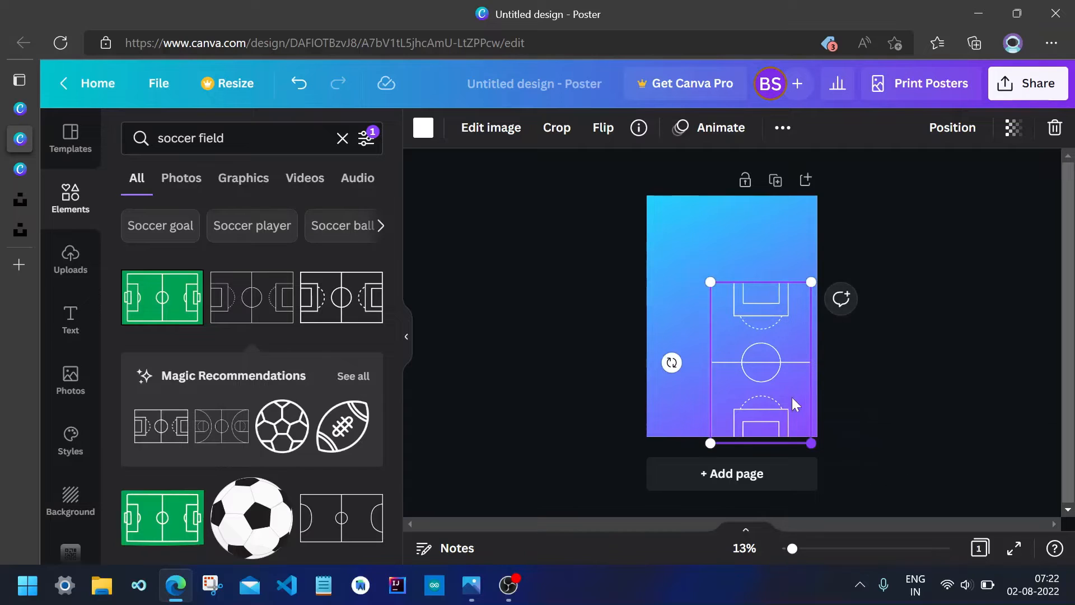
pyautogui.moveTo(762, 363); pyautogui.dragTo(750, 317)
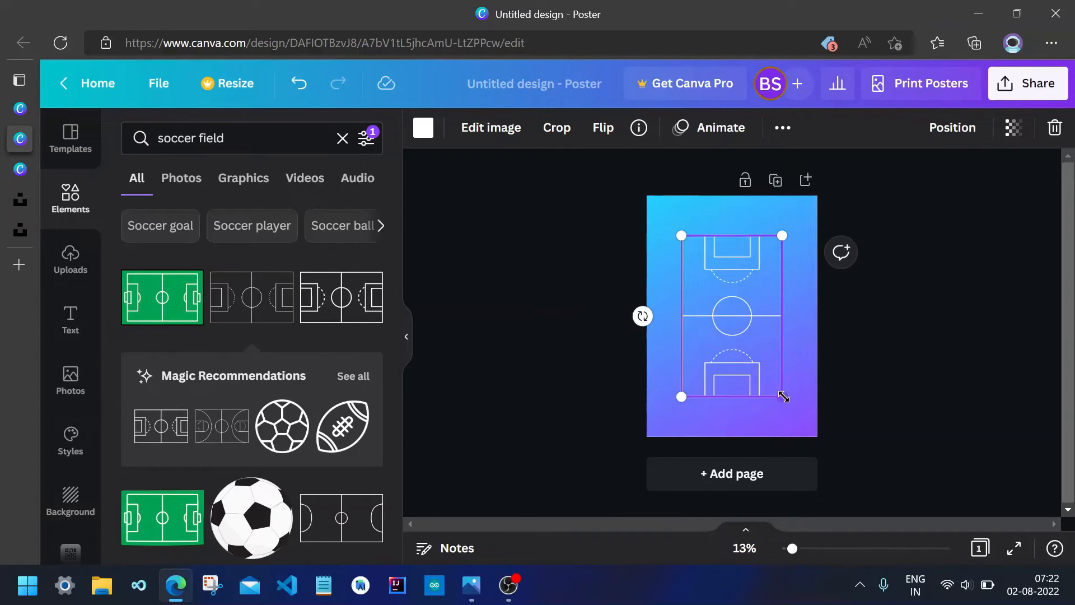
pyautogui.moveTo(784, 396); pyautogui.dragTo(802, 421)
pyautogui.moveTo(762, 351); pyautogui.dragTo(753, 335)
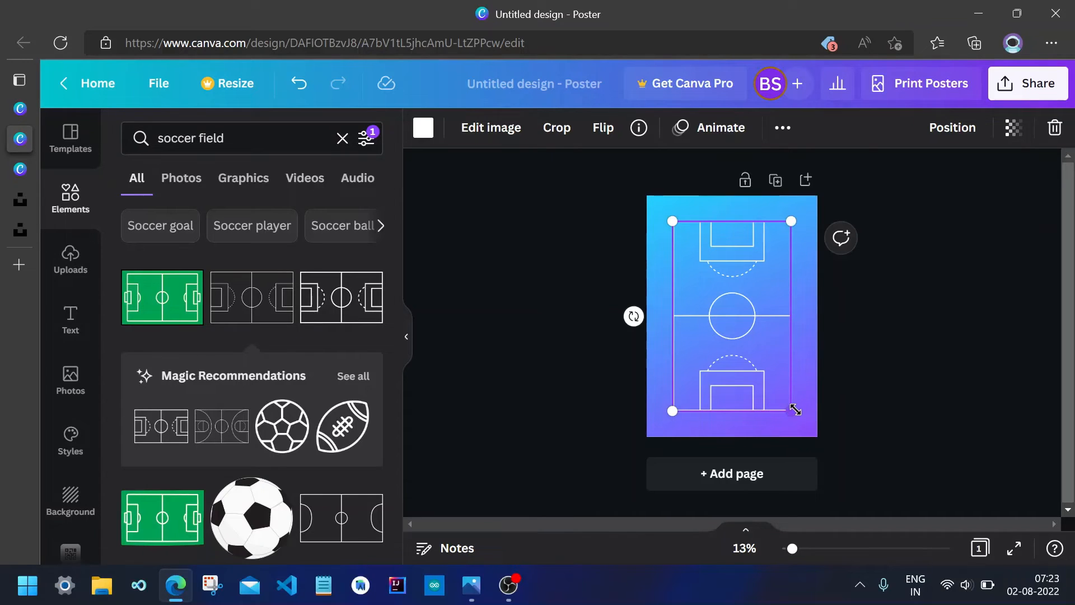
pyautogui.moveTo(795, 410); pyautogui.dragTo(807, 436)
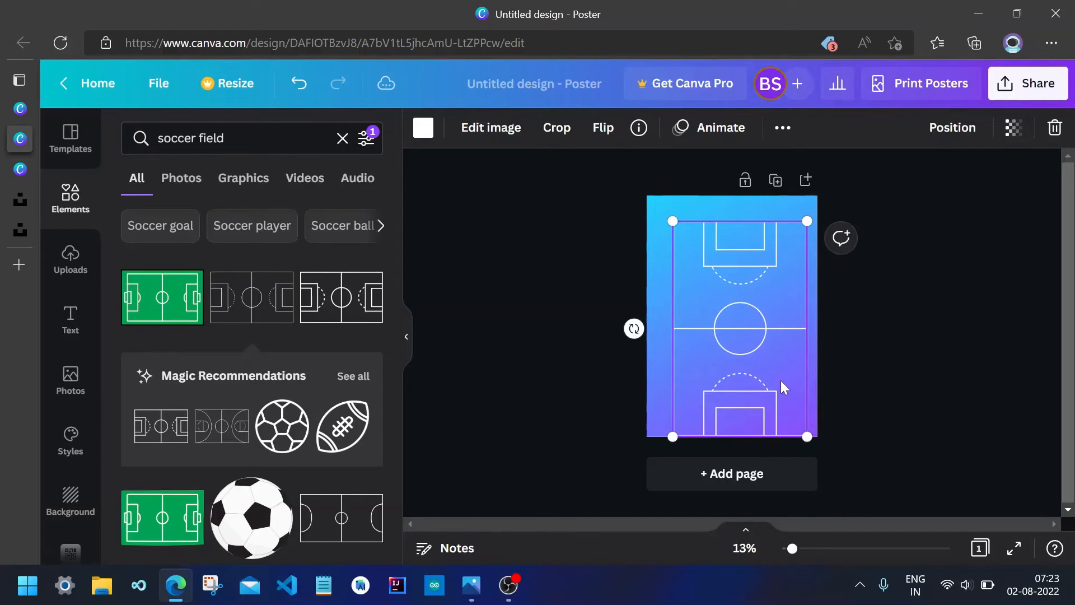
pyautogui.moveTo(774, 377); pyautogui.dragTo(774, 372)
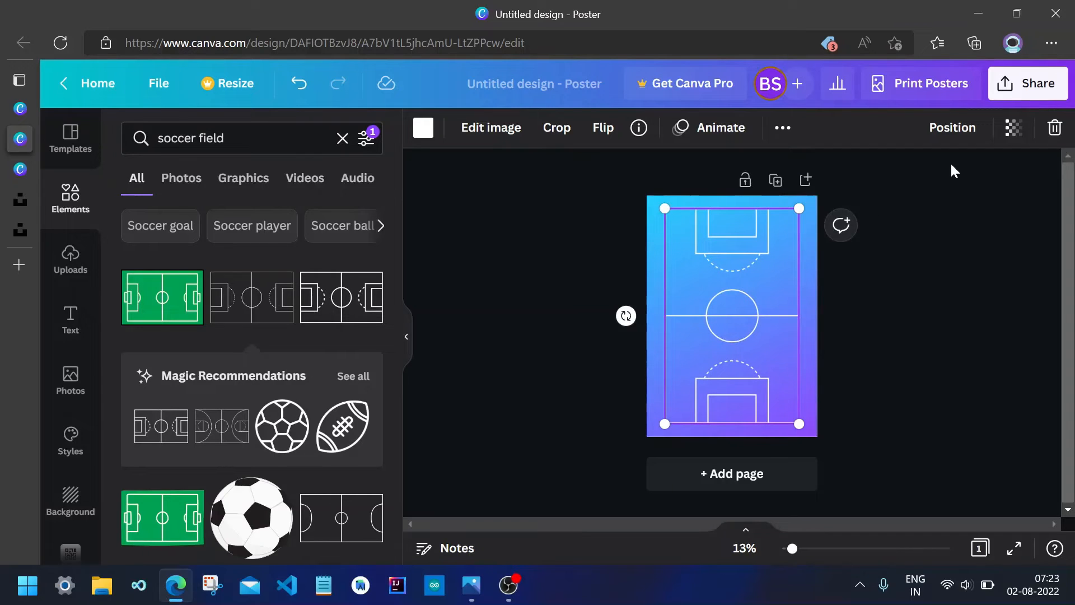
# Set the pitch graphic's transparency to 30.
pyautogui.click(1012, 137)
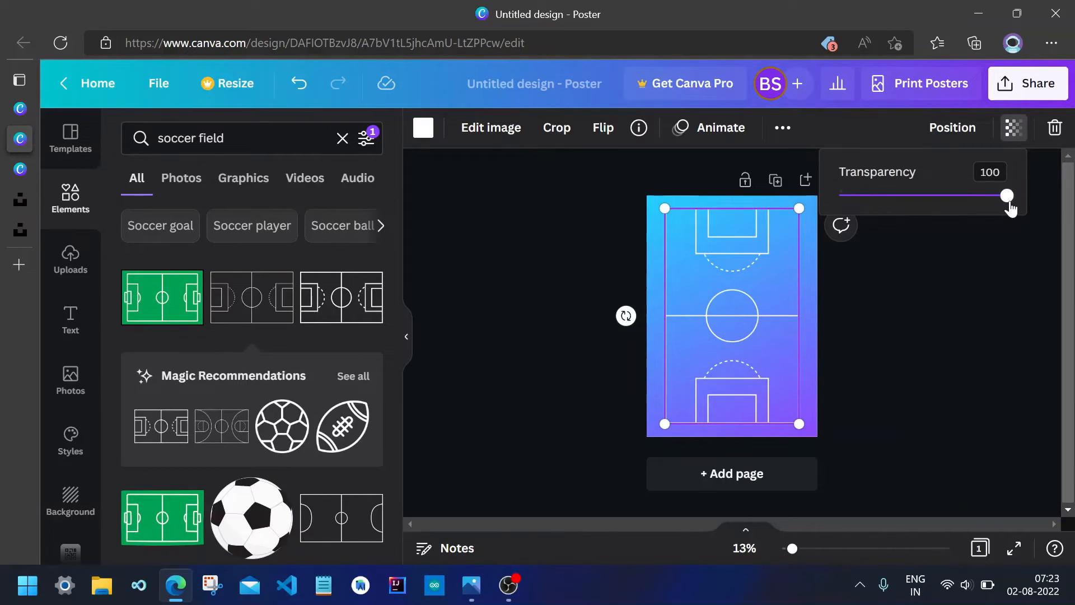
pyautogui.moveTo(1007, 197); pyautogui.dragTo(885, 209)
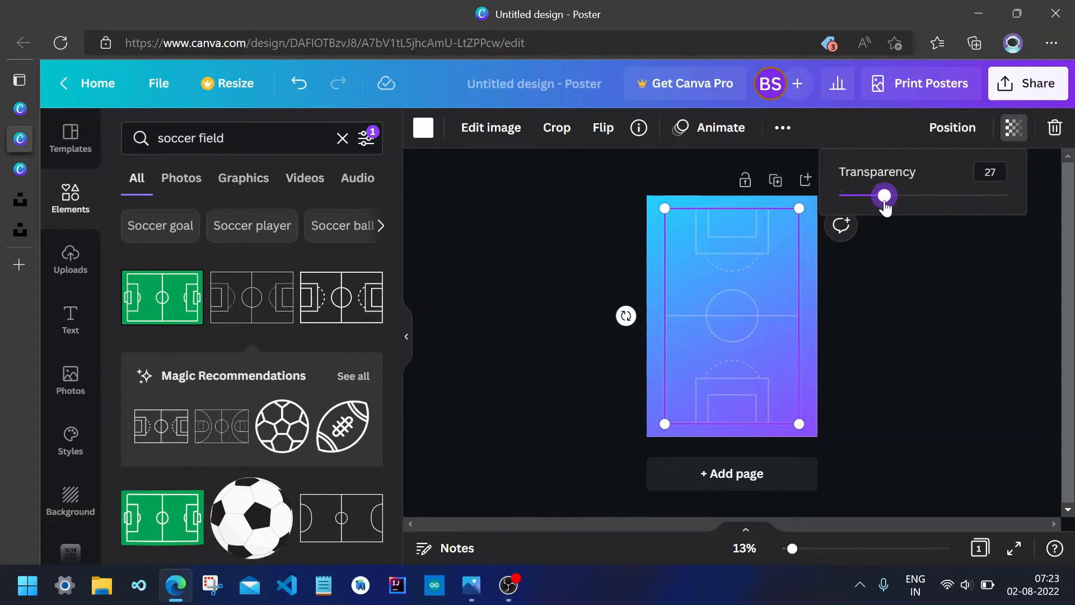
pyautogui.click(990, 171)
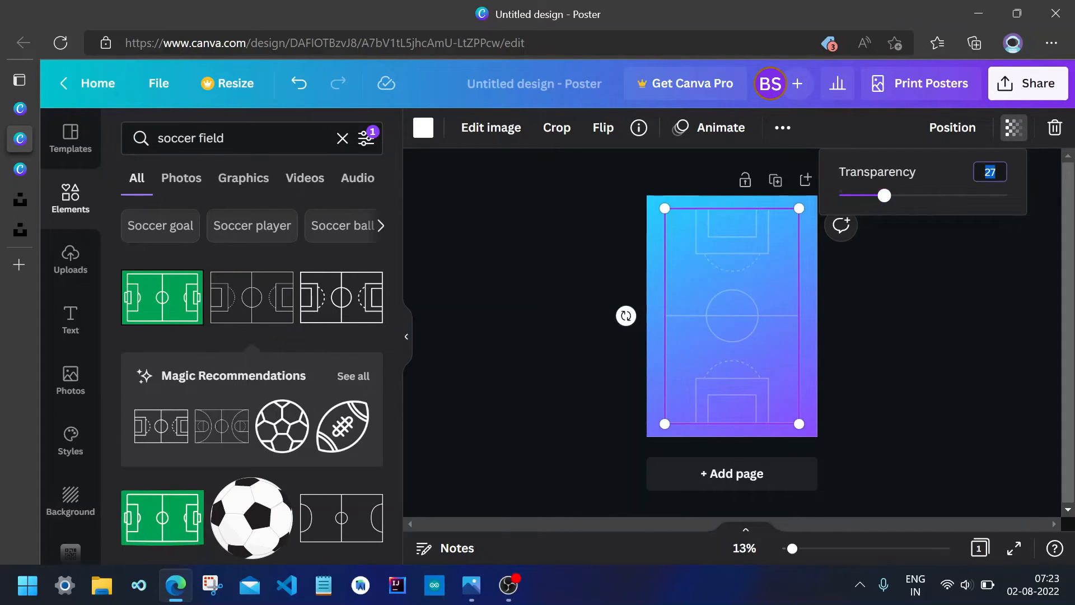
pyautogui.write('30')
pyautogui.press('Return')
pyautogui.click(964, 335)
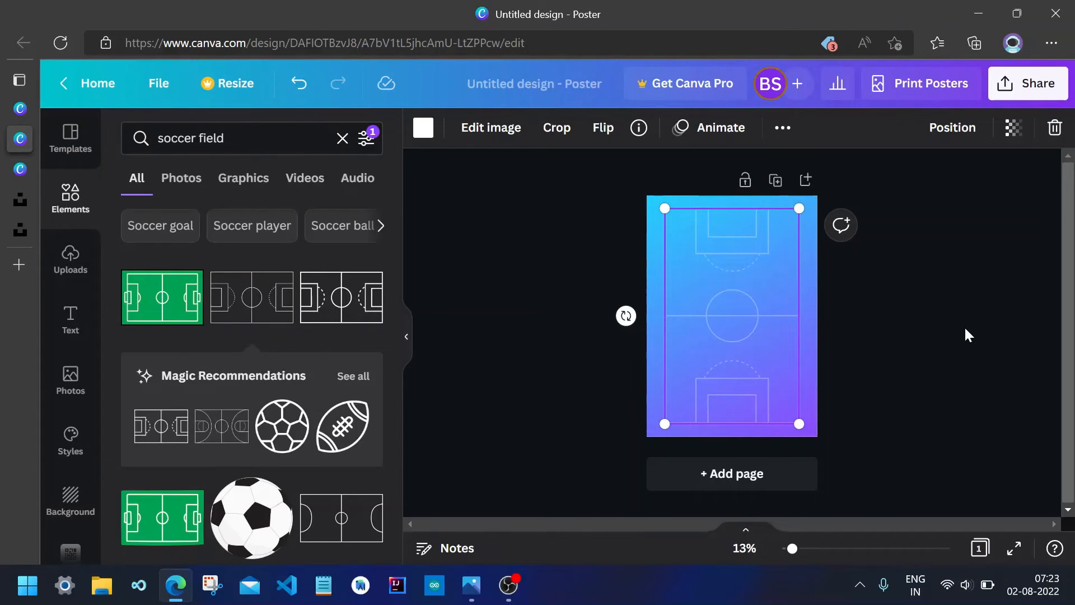
# Search the elements for football player and add the kicking player silhouette with ball to the poster.
pyautogui.click(342, 138)
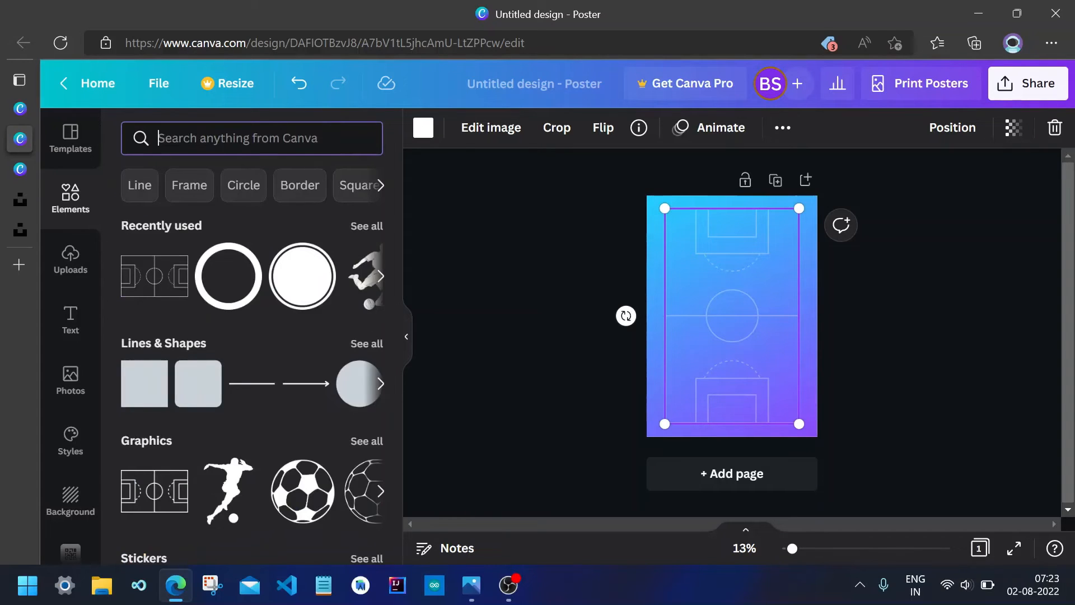
pyautogui.write('footb')
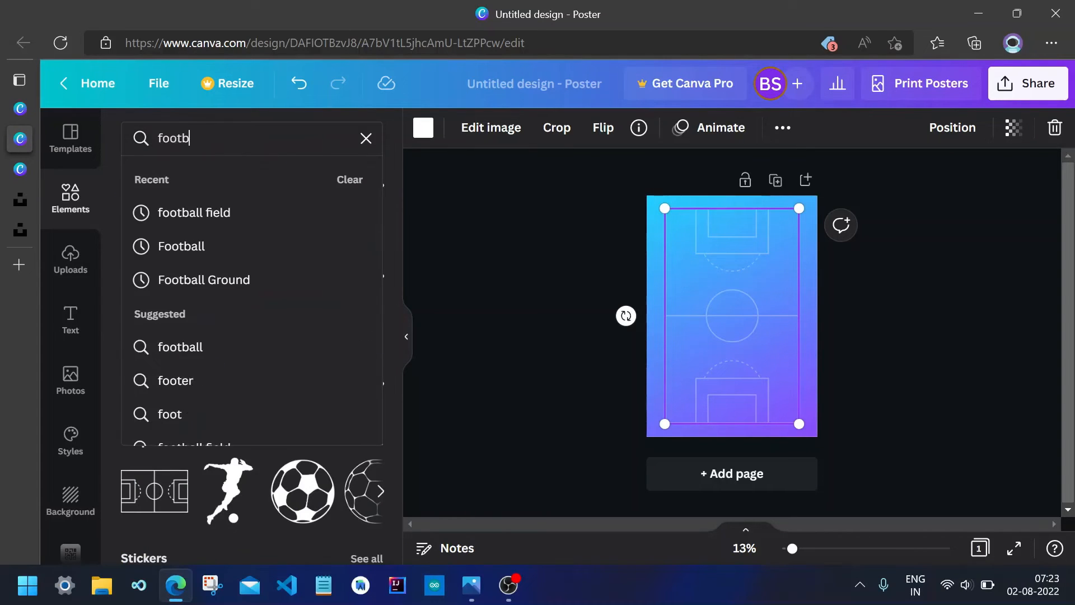
pyautogui.write('all')
pyautogui.press('Return')
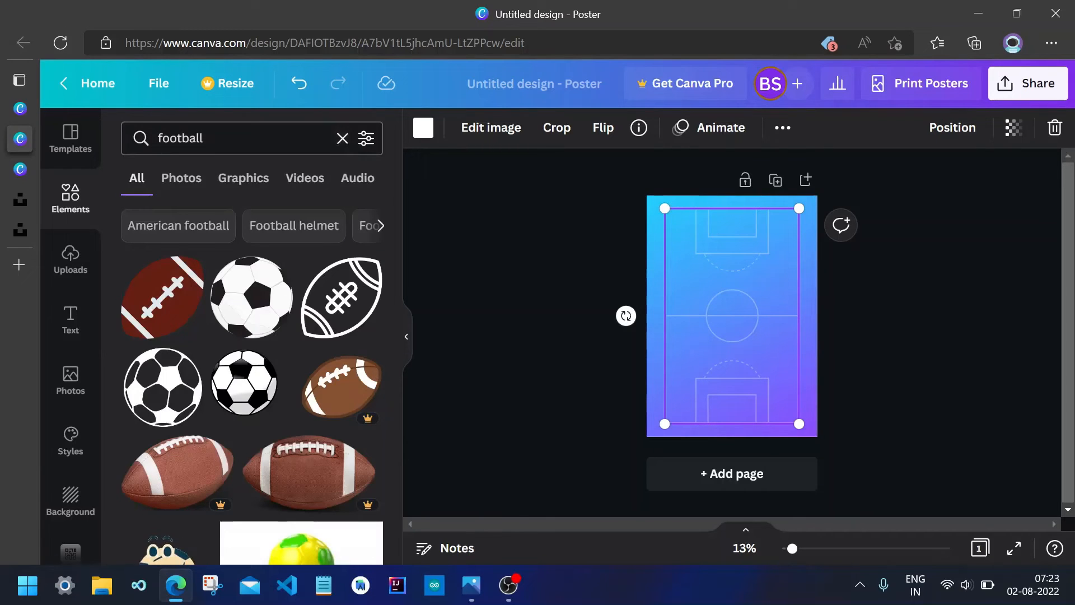
pyautogui.click(302, 139)
pyautogui.write('pl')
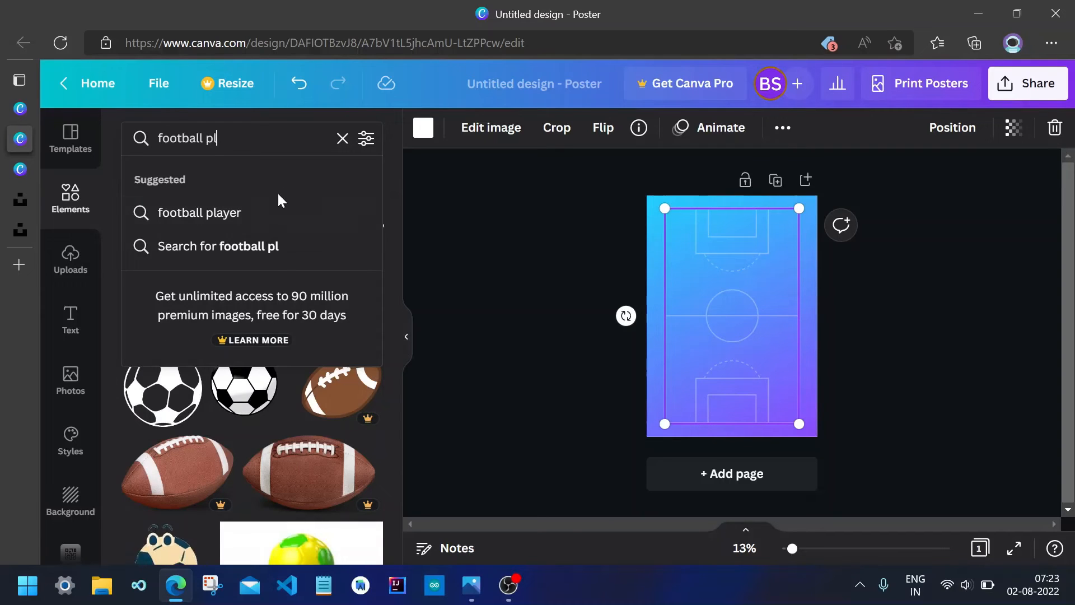
pyautogui.click(276, 212)
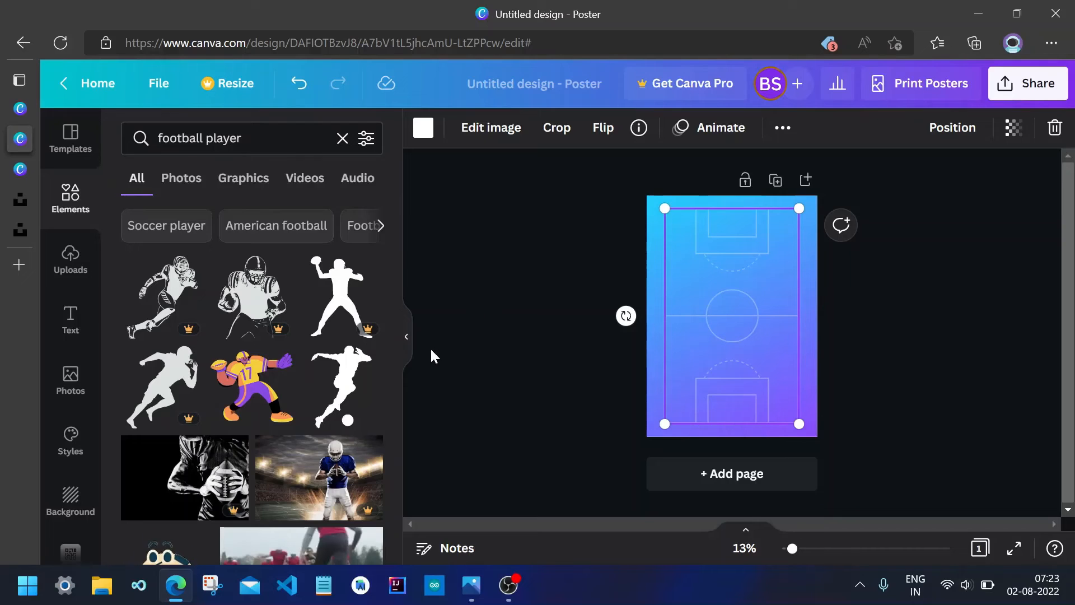
pyautogui.click(334, 411)
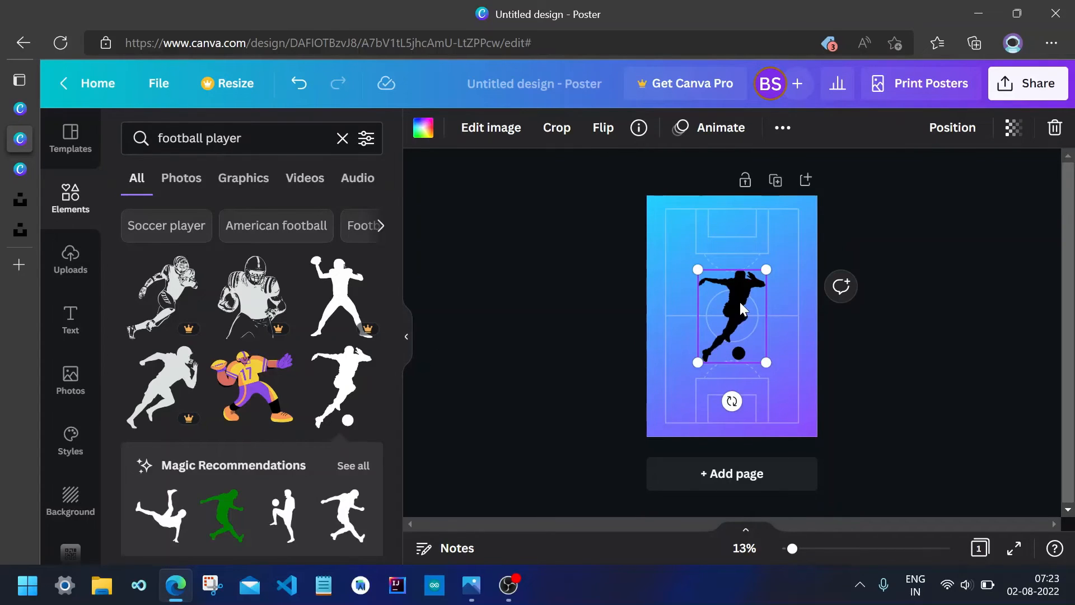
# Move the player silhouette down over the pitch's lower half and enlarge it.
pyautogui.moveTo(740, 308); pyautogui.dragTo(770, 374)
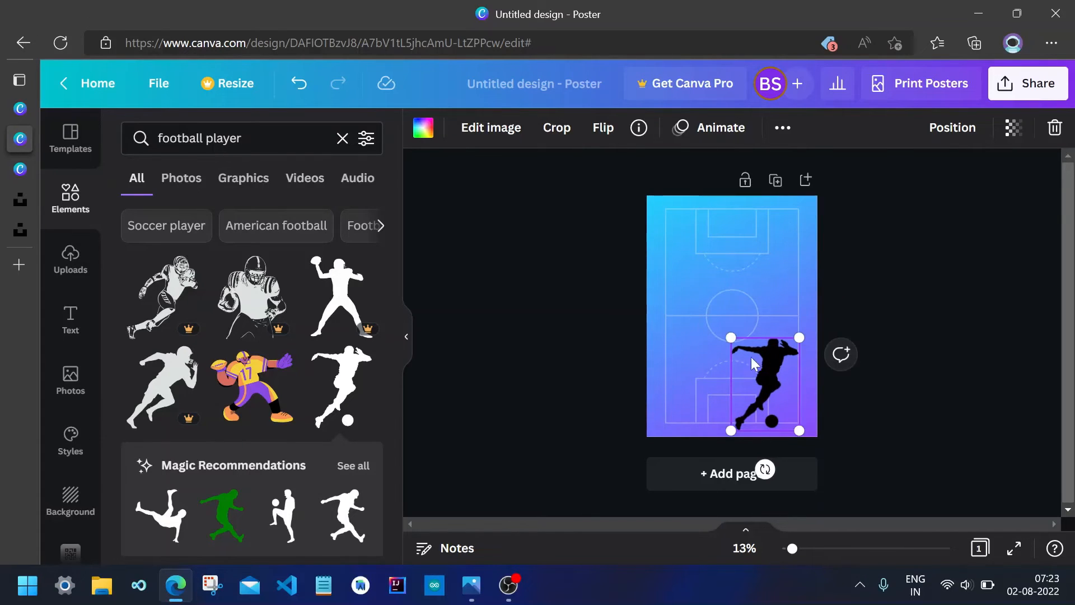
pyautogui.moveTo(726, 338); pyautogui.dragTo(699, 312)
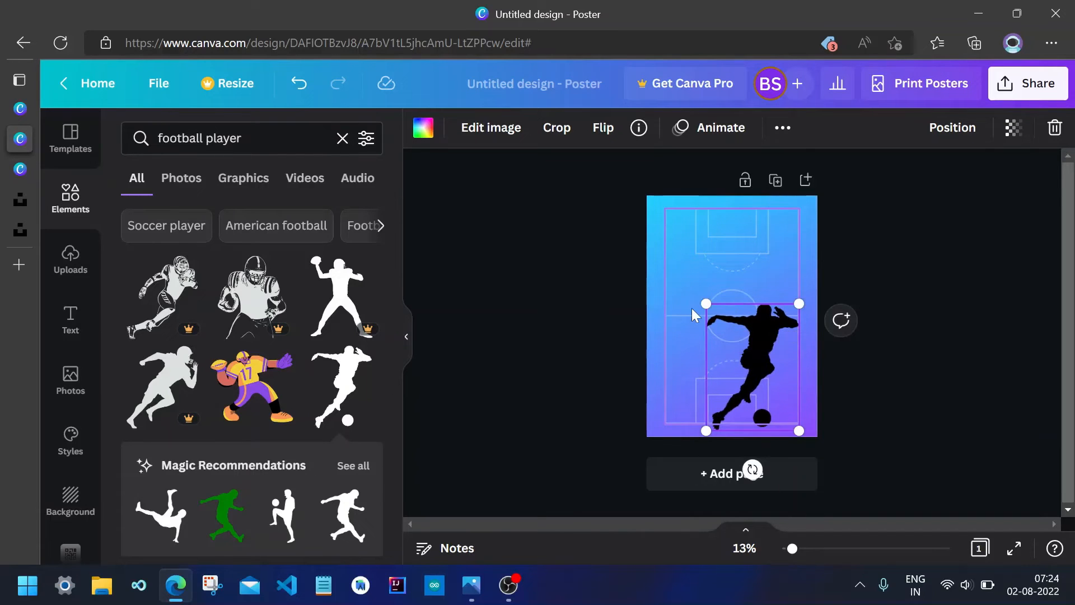
pyautogui.moveTo(775, 358); pyautogui.dragTo(770, 346)
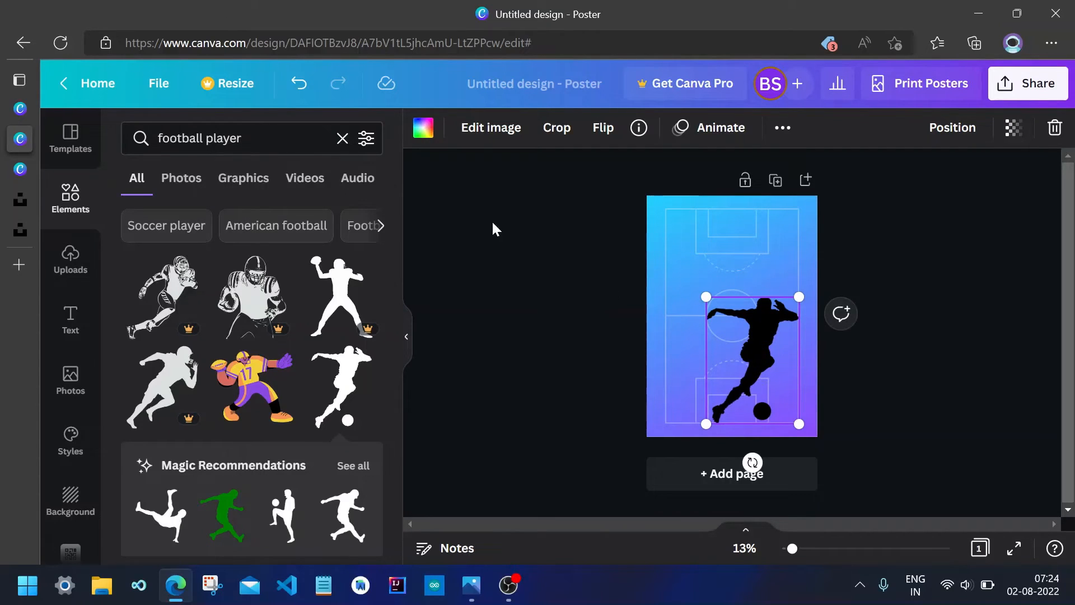
# Change the player silhouette's colour to white.
pyautogui.click(429, 138)
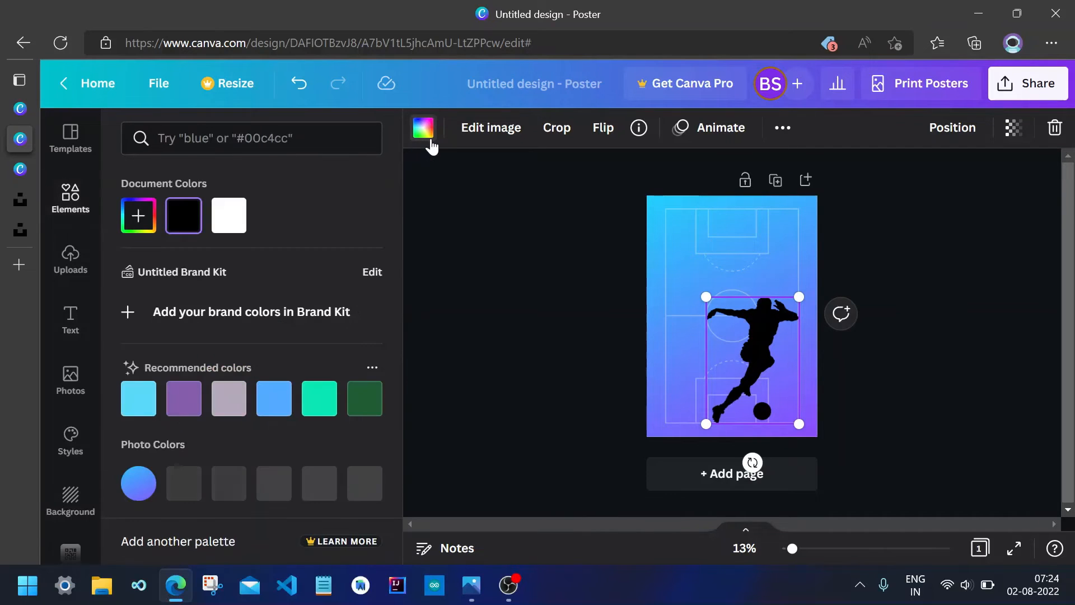
pyautogui.click(226, 235)
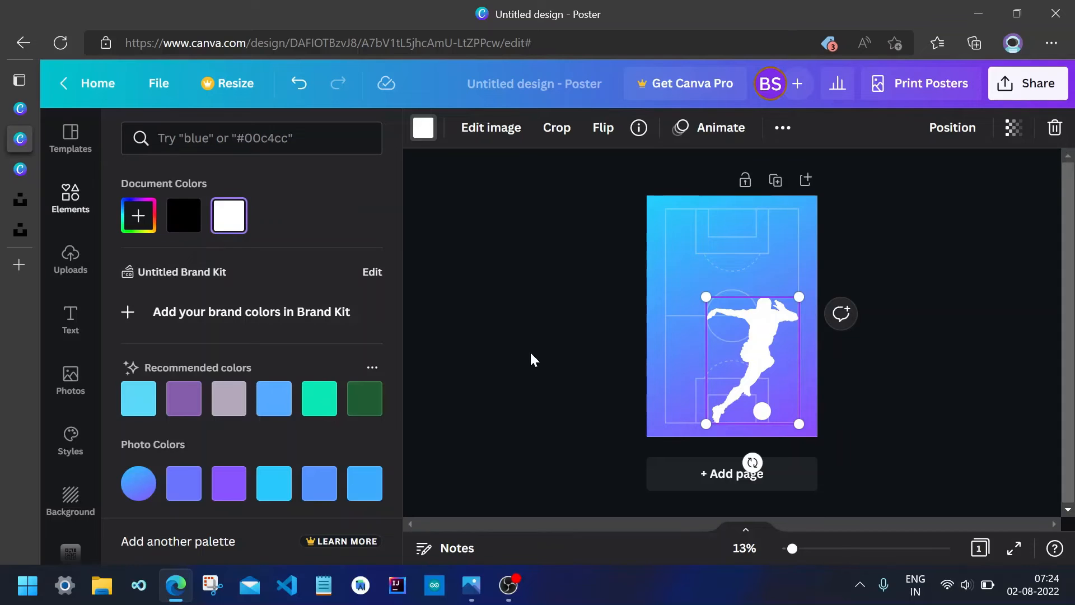
pyautogui.press('Escape')
pyautogui.click(877, 377)
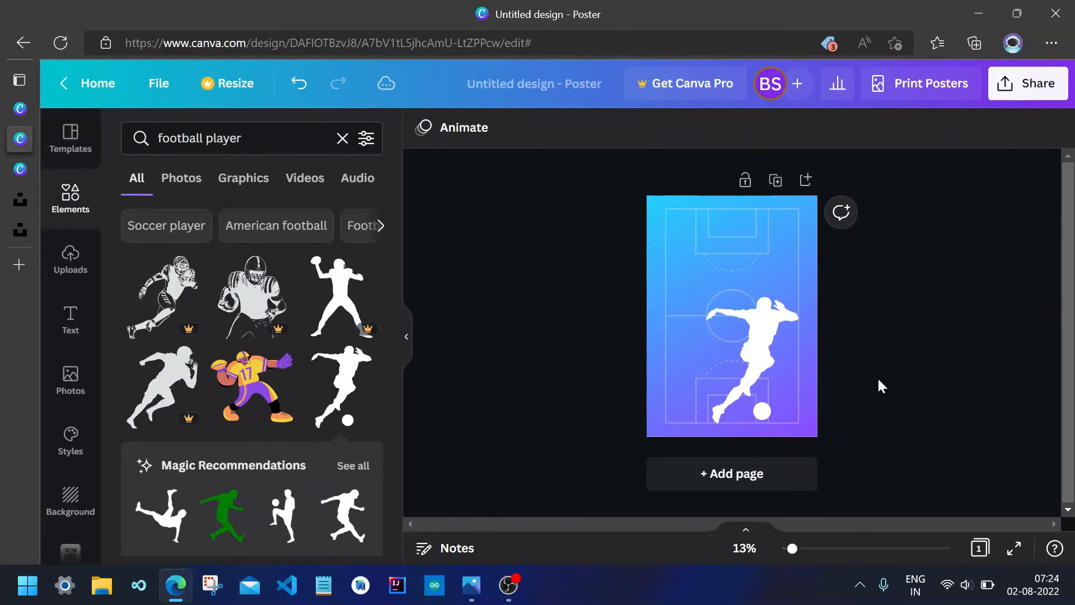
# Enlarge the white player silhouette further so it spans most of the poster's width.
pyautogui.scroll(3, 707, 344)
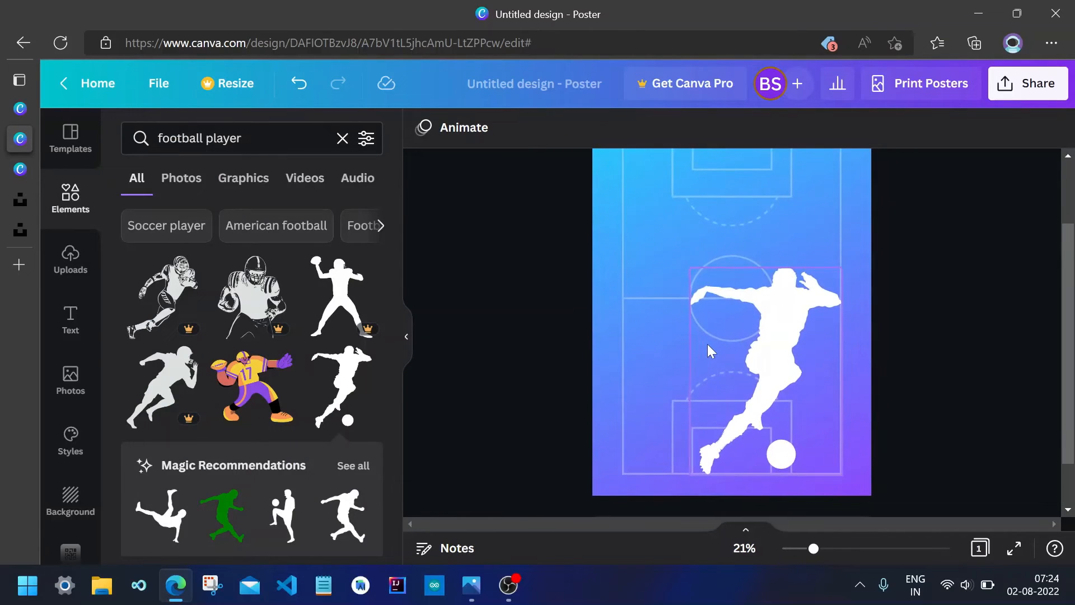
pyautogui.click(772, 336)
pyautogui.moveTo(772, 336); pyautogui.dragTo(795, 335)
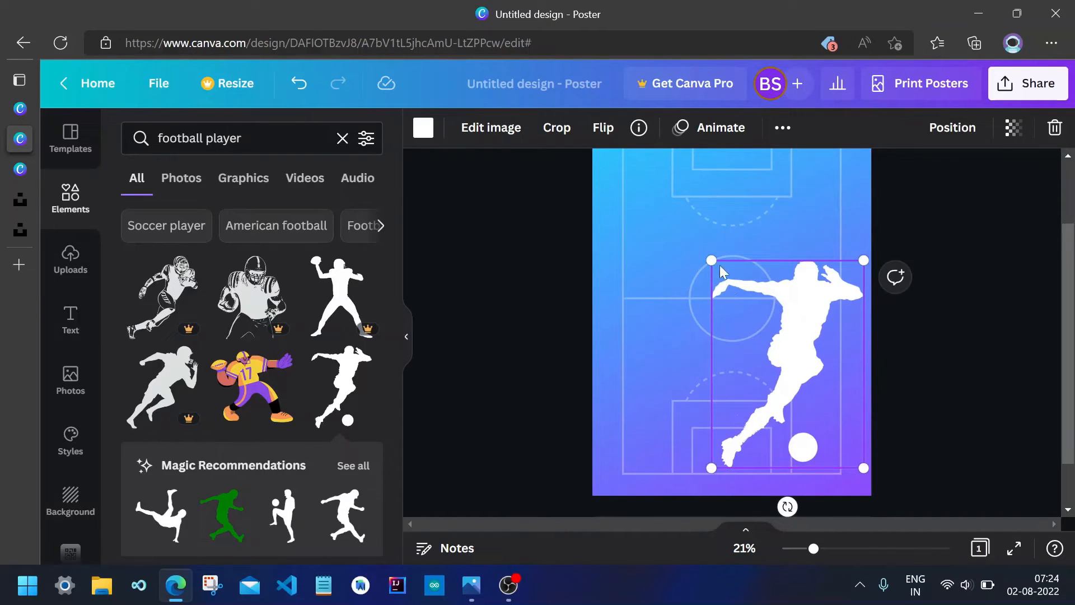
pyautogui.moveTo(712, 260); pyautogui.dragTo(677, 235)
pyautogui.moveTo(787, 323)
pyautogui.mouseDown()
pyautogui.moveTo(768, 328)
pyautogui.moveTo(780, 335)
pyautogui.mouseUp()
pyautogui.click(934, 372)
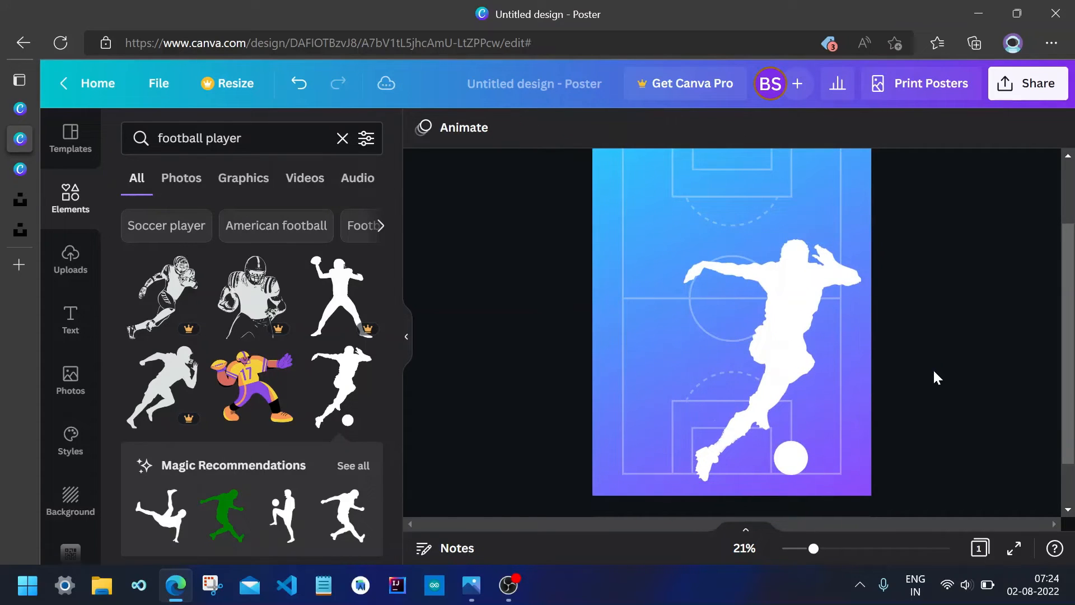
pyautogui.scroll(-3, 933, 368)
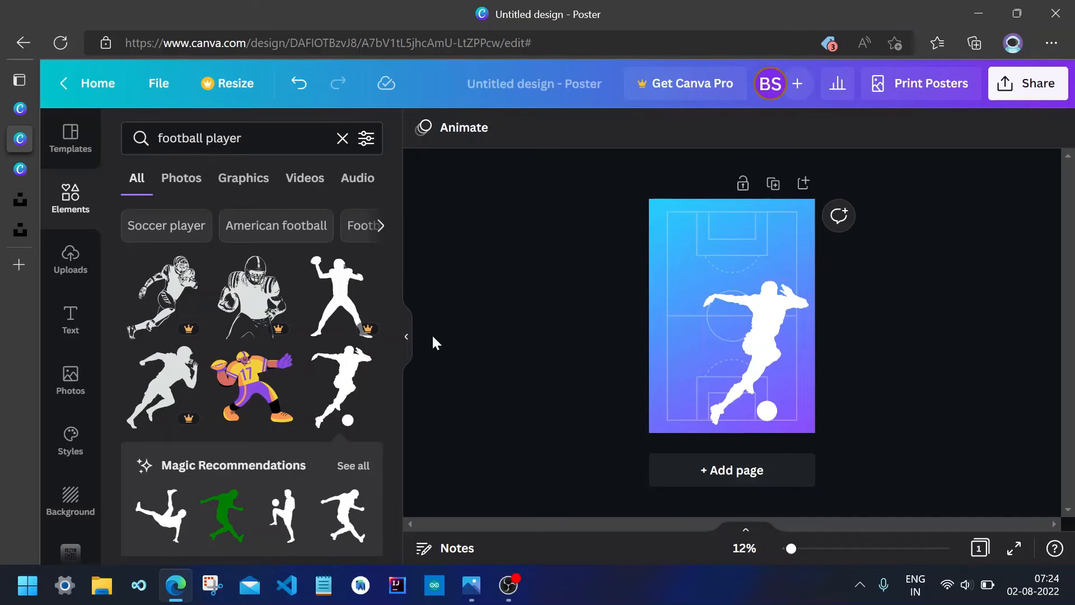
# Add a heading text box and enter the title "Annual Inter-School Football Cup".
pyautogui.click(71, 321)
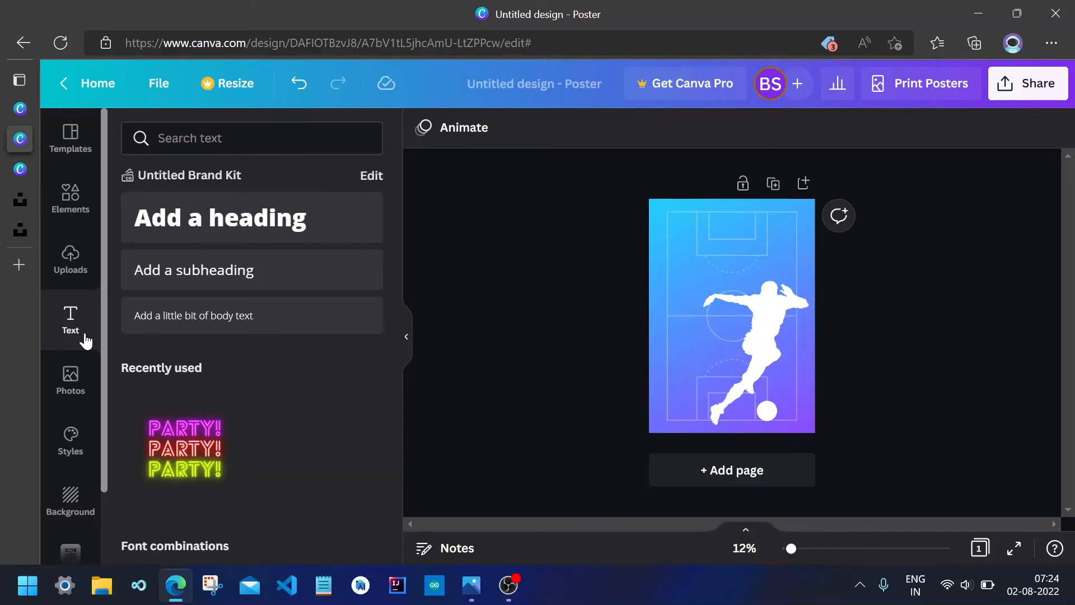
pyautogui.click(197, 233)
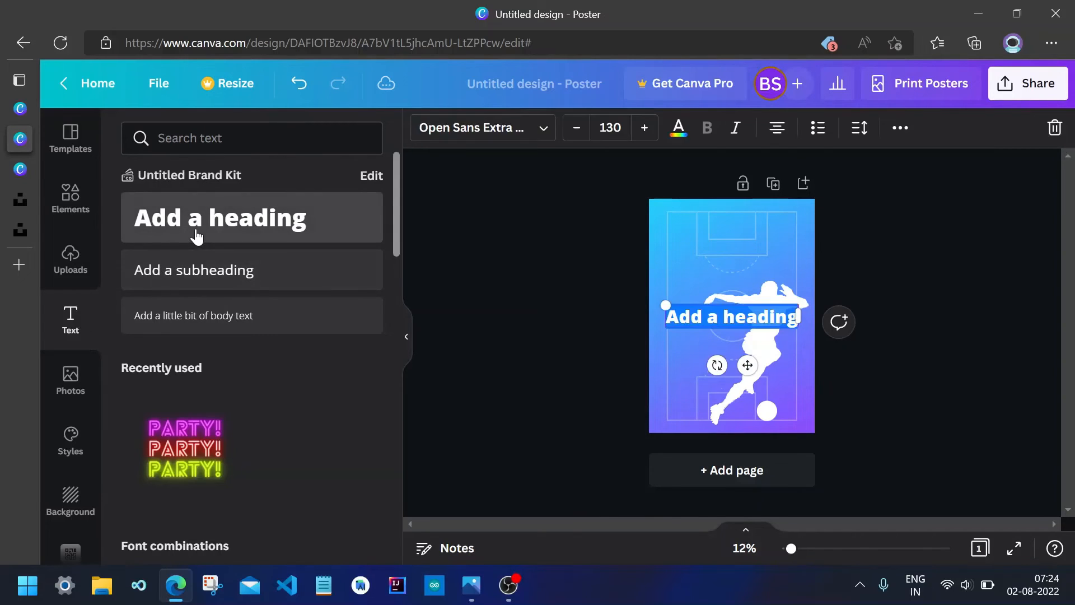
pyautogui.write('A')
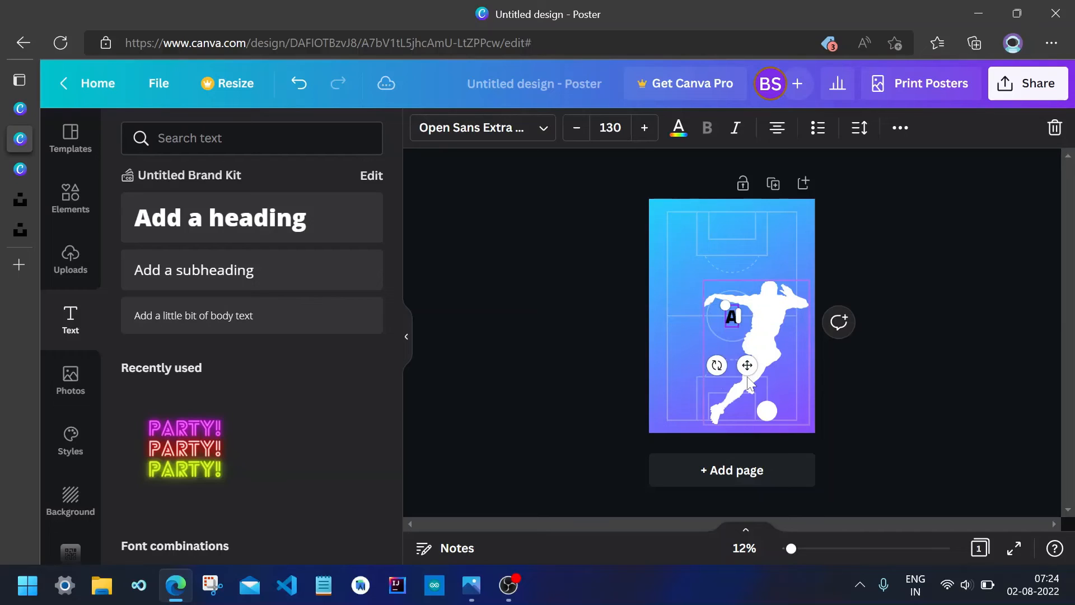
pyautogui.write('nnua')
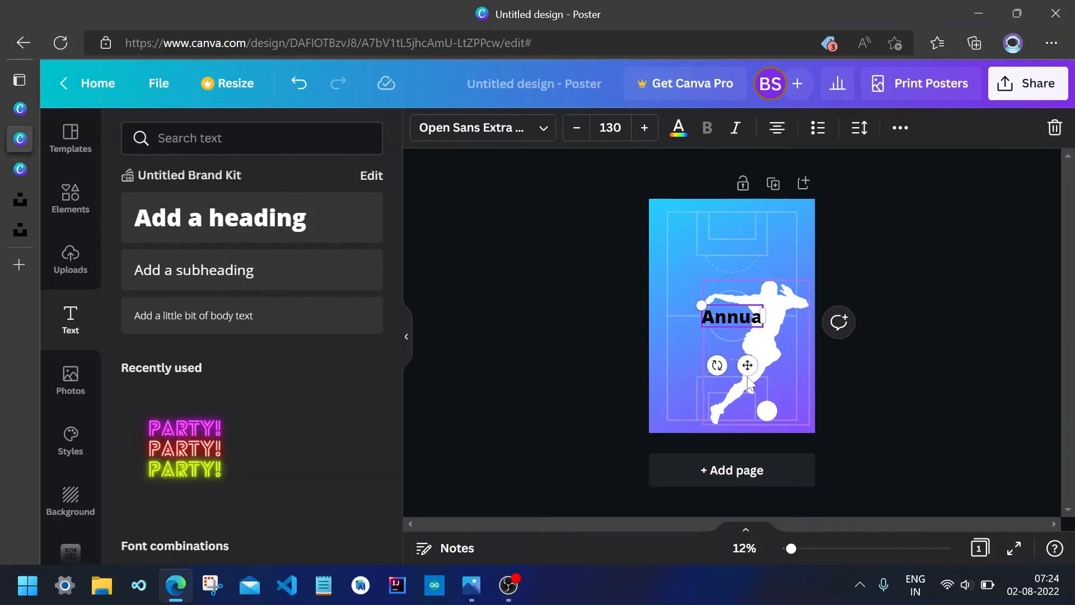
pyautogui.write('l ')
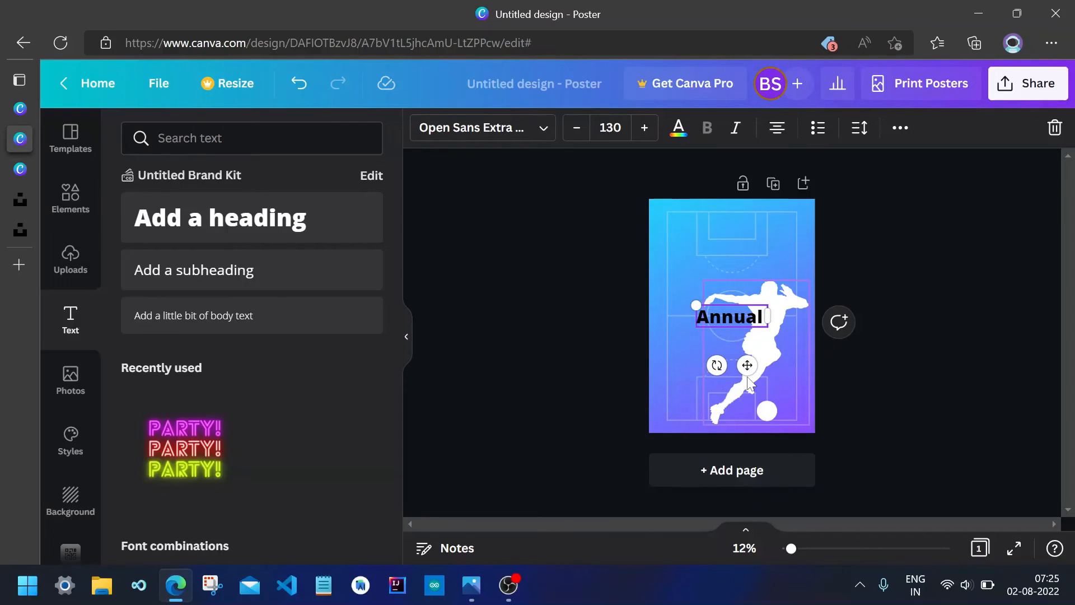
pyautogui.write('Inte')
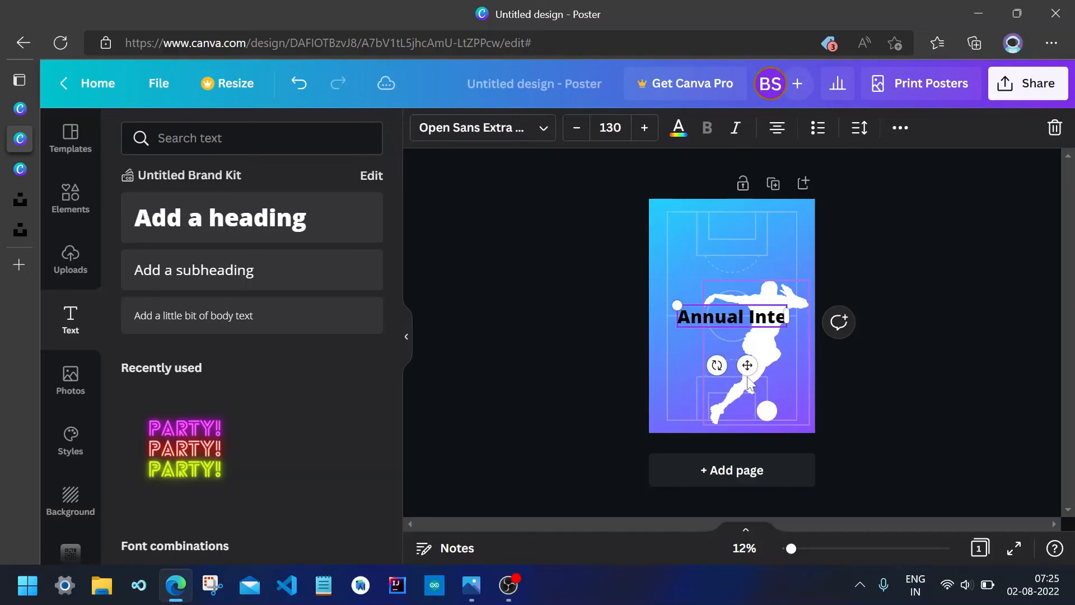
pyautogui.write('r-')
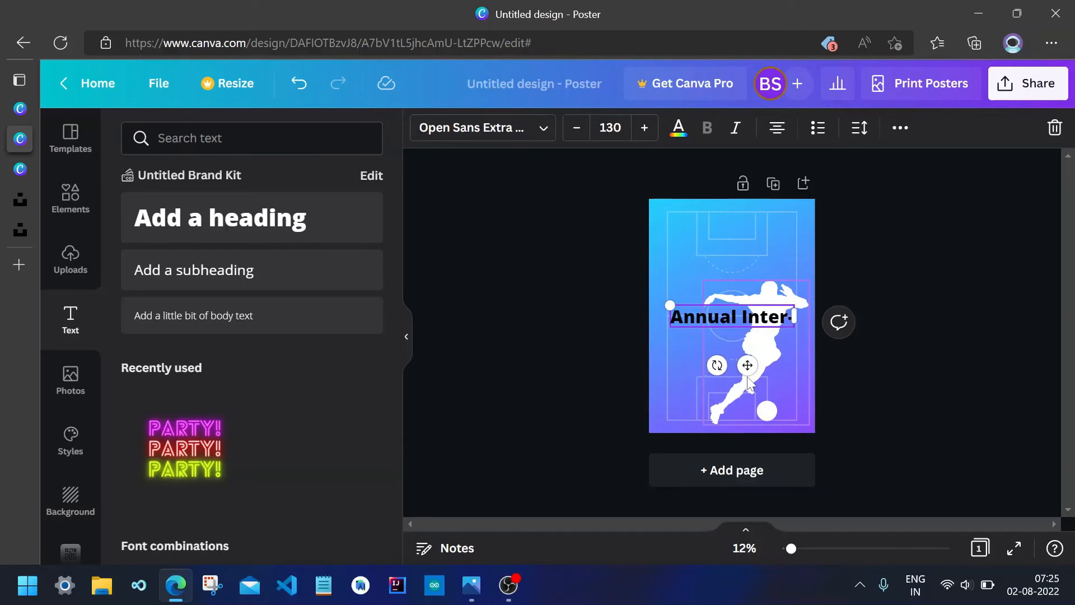
pyautogui.write('Sch')
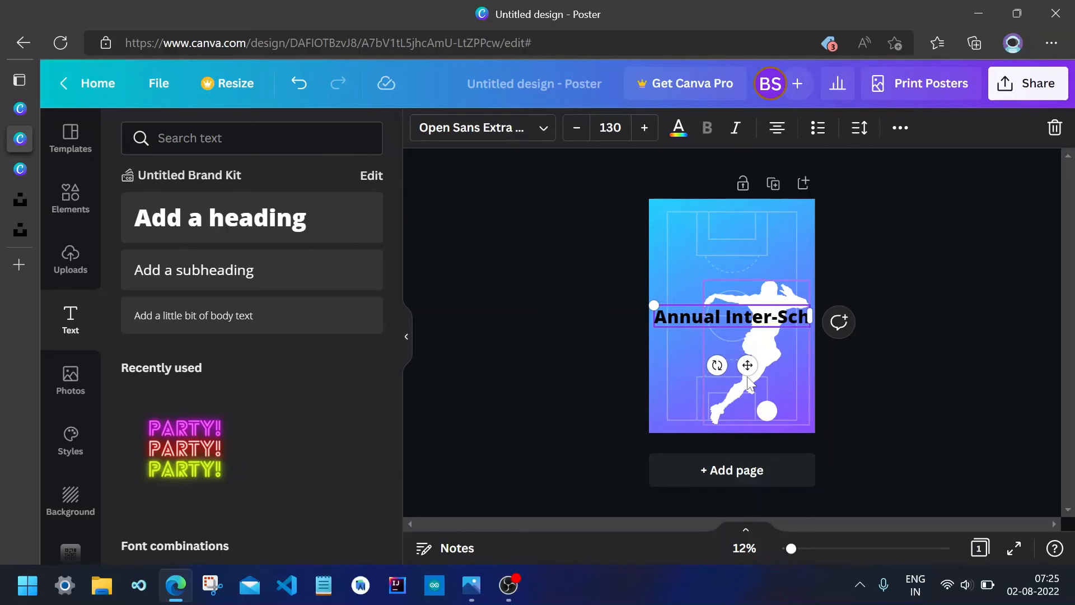
pyautogui.write('ool')
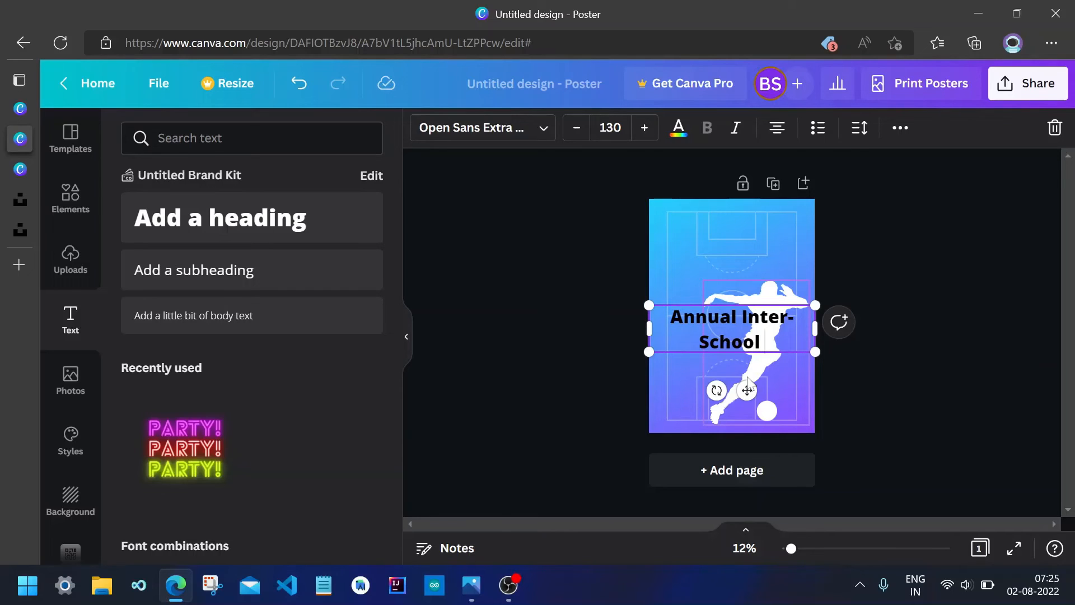
pyautogui.write(' F')
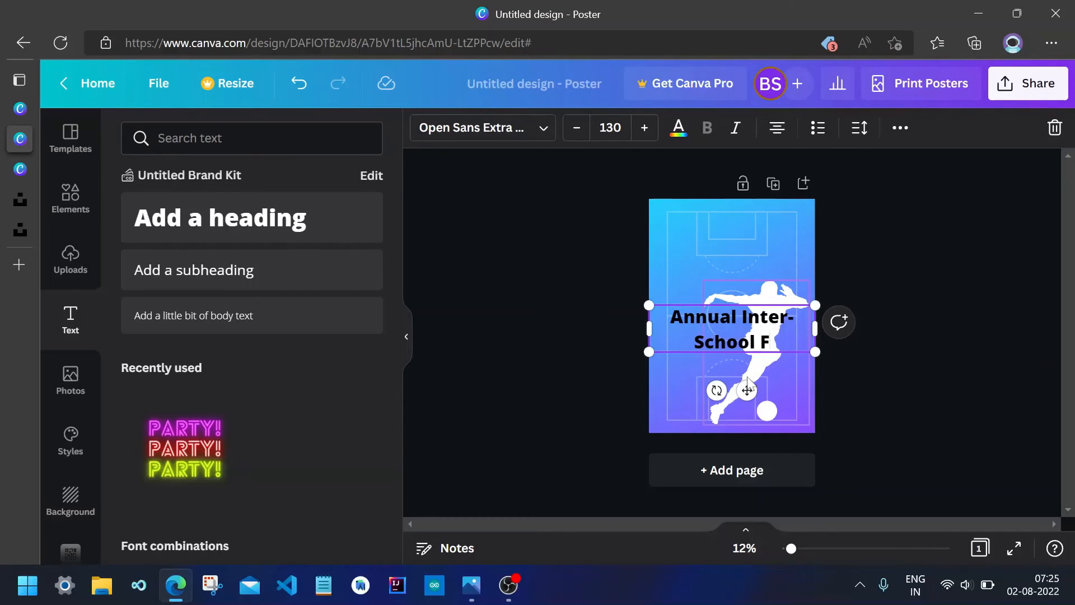
pyautogui.write('ootba')
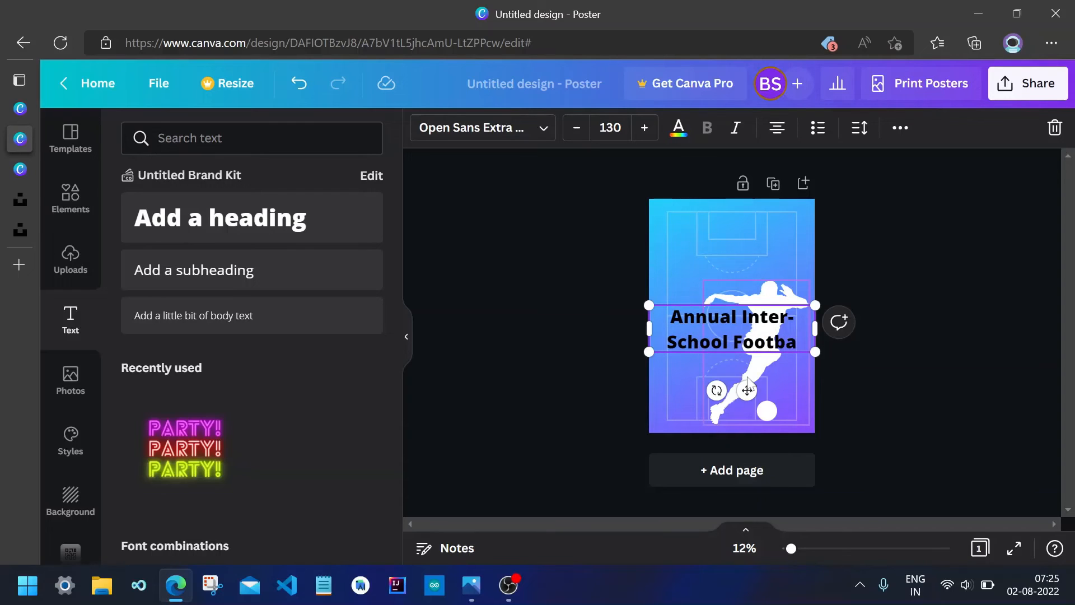
pyautogui.write('ll Cup')
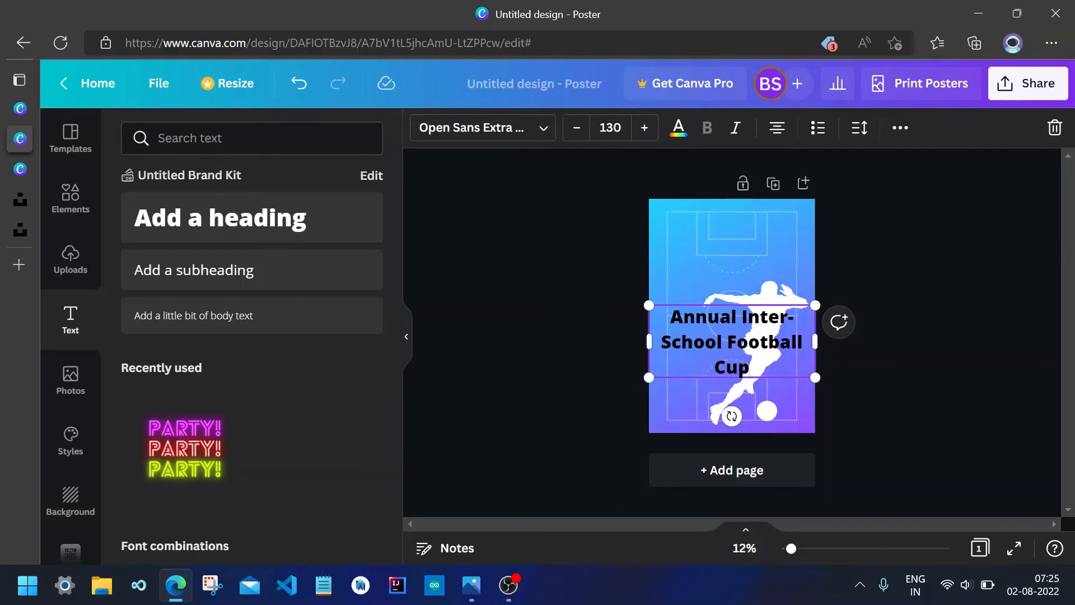
pyautogui.click(930, 348)
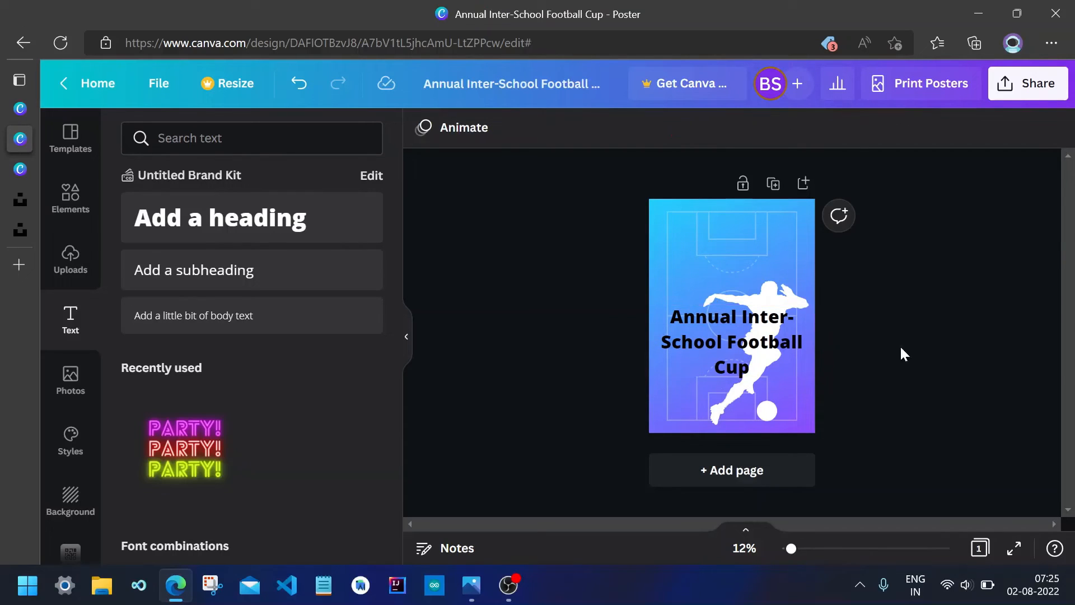
# Move the title text up to the top of the poster.
pyautogui.click(714, 343)
pyautogui.moveTo(714, 338); pyautogui.dragTo(712, 257)
pyautogui.doubleClick(712, 257)
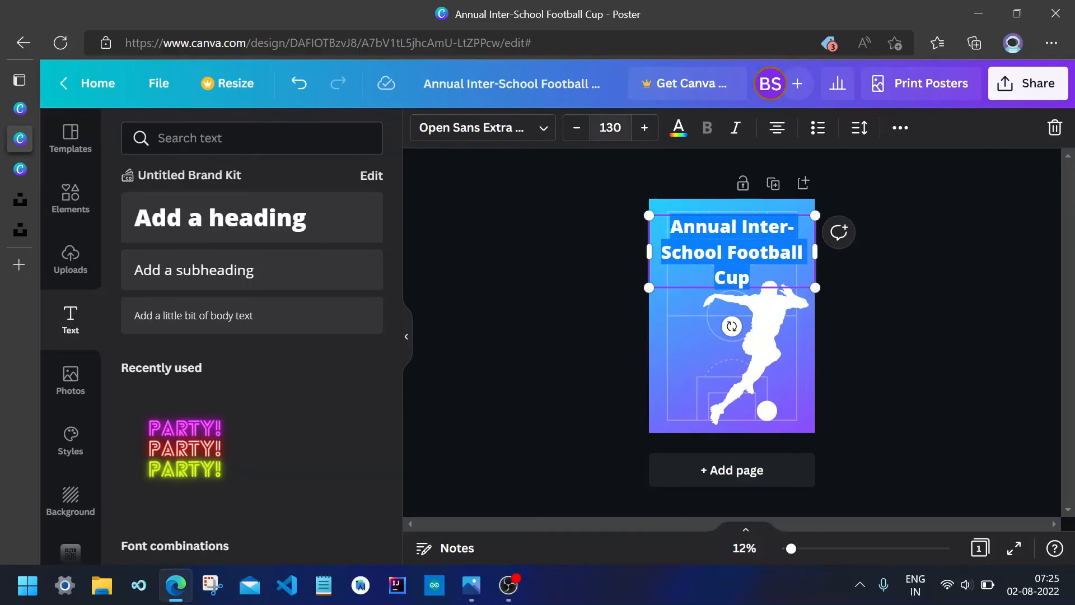
# Set the title's font size to 96.
pyautogui.click(611, 128)
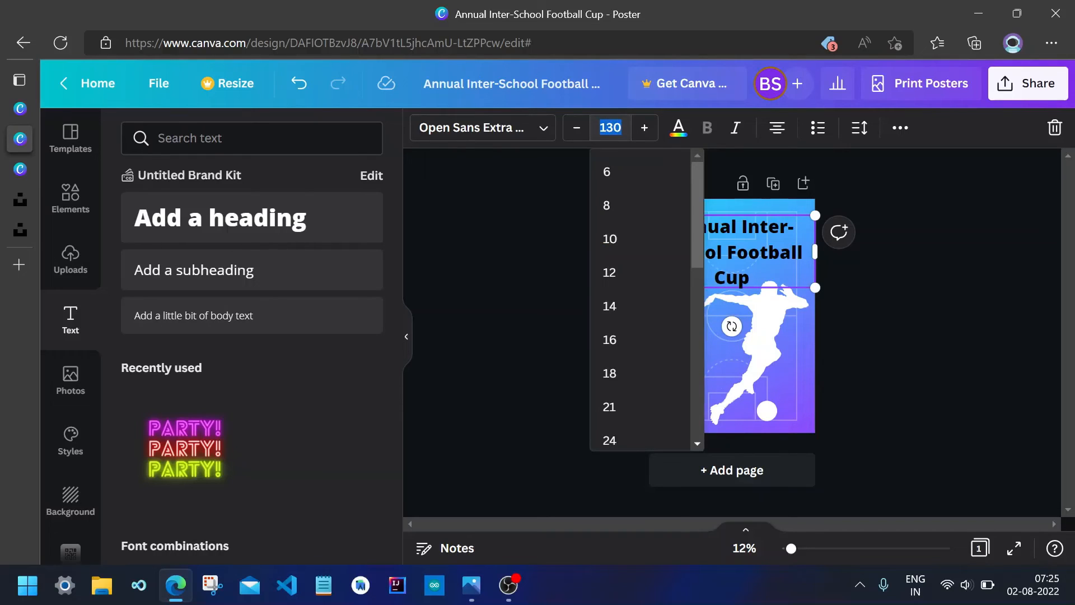
pyautogui.click(616, 406)
pyautogui.click(610, 128)
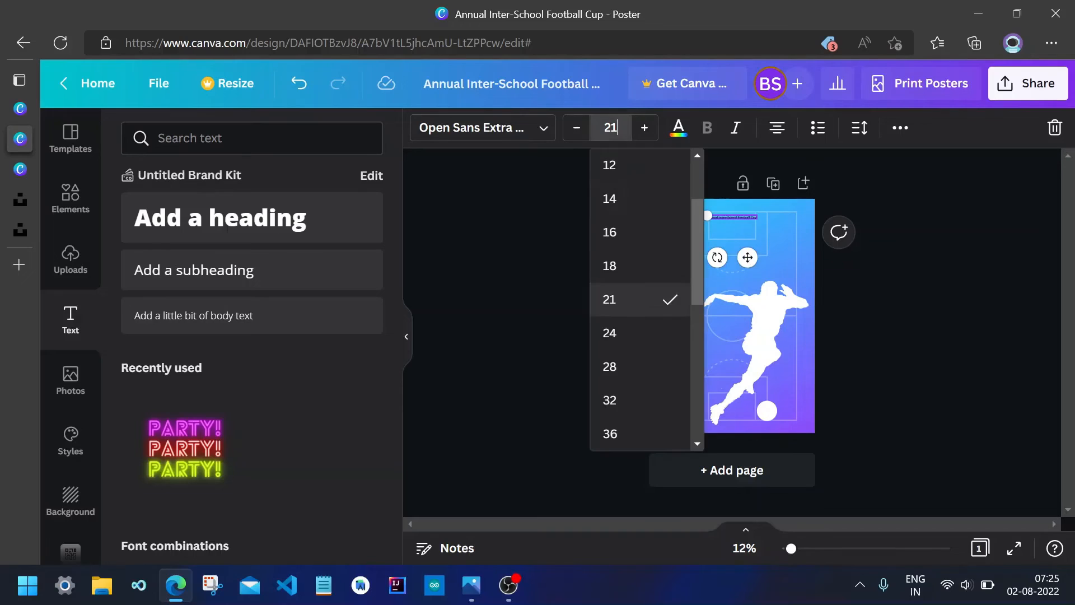
pyautogui.scroll(-5, 632, 349)
pyautogui.click(632, 347)
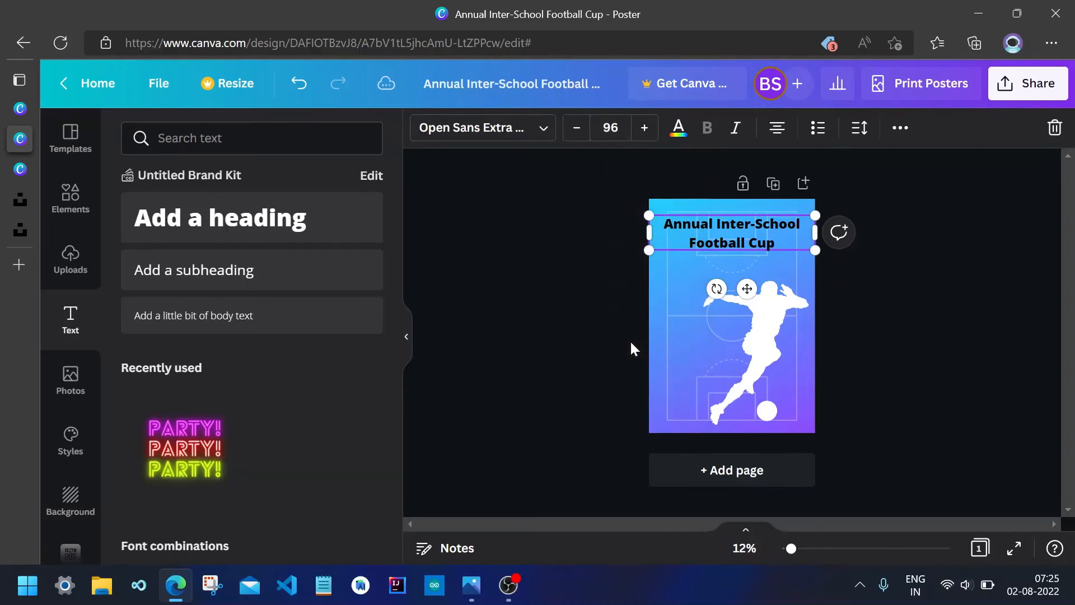
# Cycle the title's text alignment through justified and centred to left-aligned.
pyautogui.click(776, 138)
pyautogui.click(777, 140)
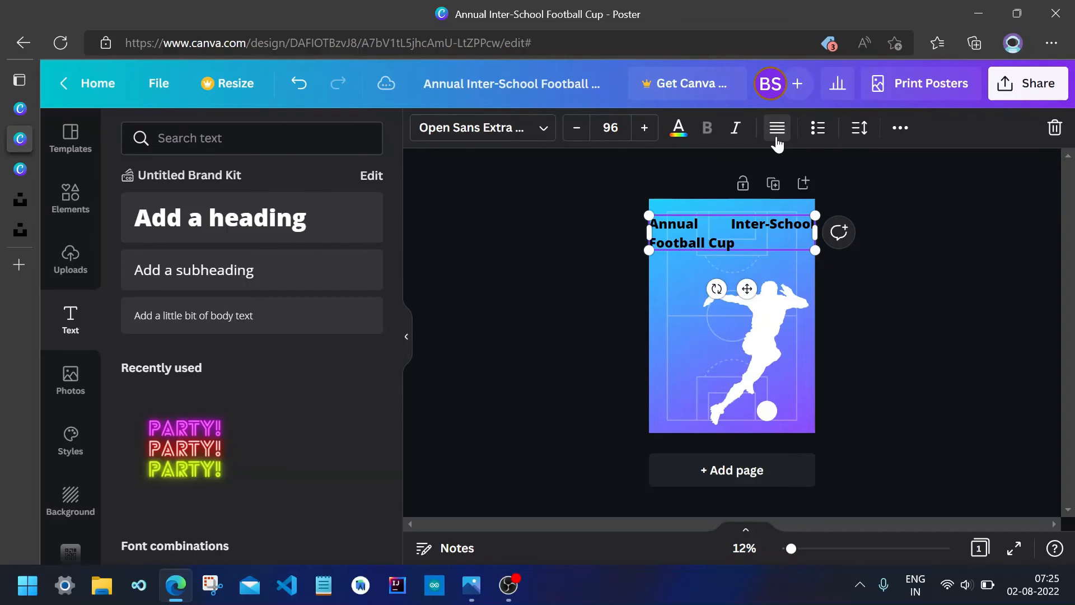
pyautogui.click(777, 140)
pyautogui.click(777, 140)
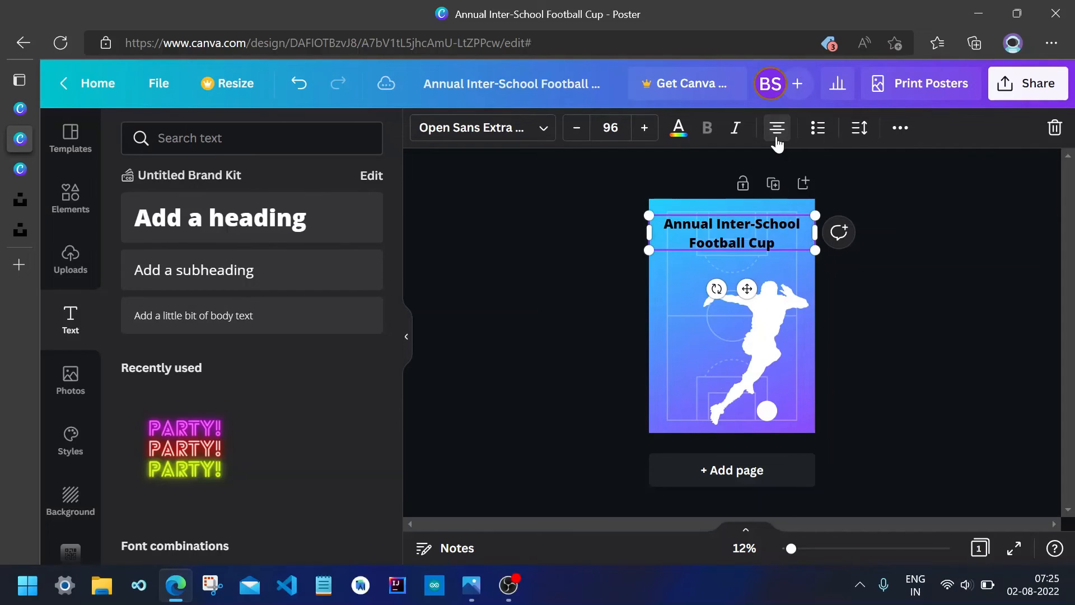
pyautogui.click(777, 140)
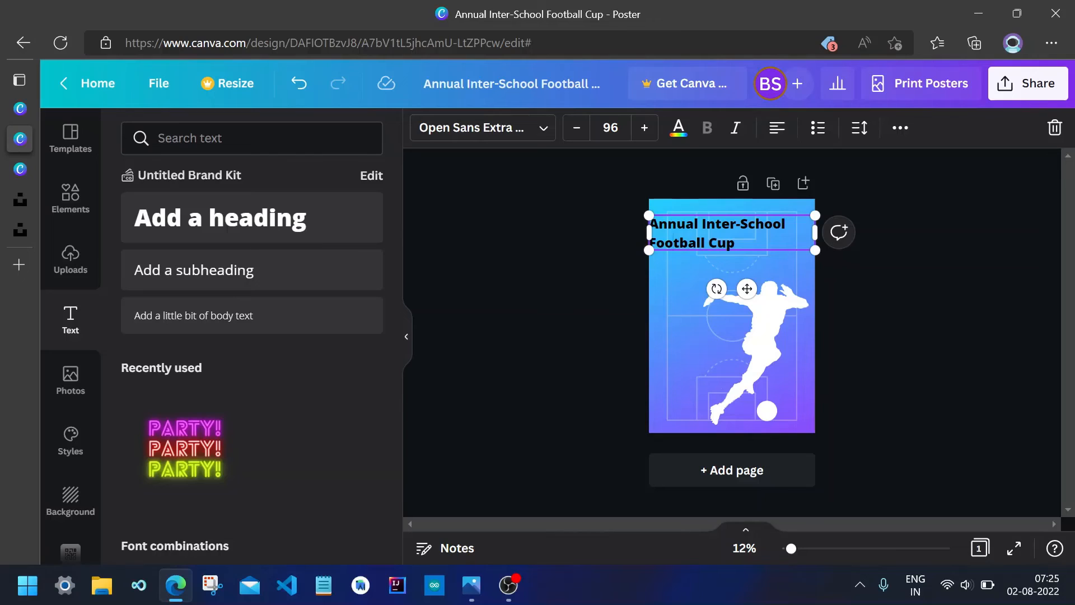
# Select all of the title text and change its font to Agrandir Medium via font search for "Agran".
pyautogui.doubleClick(677, 243)
pyautogui.hotkey('ctrl', 'a')
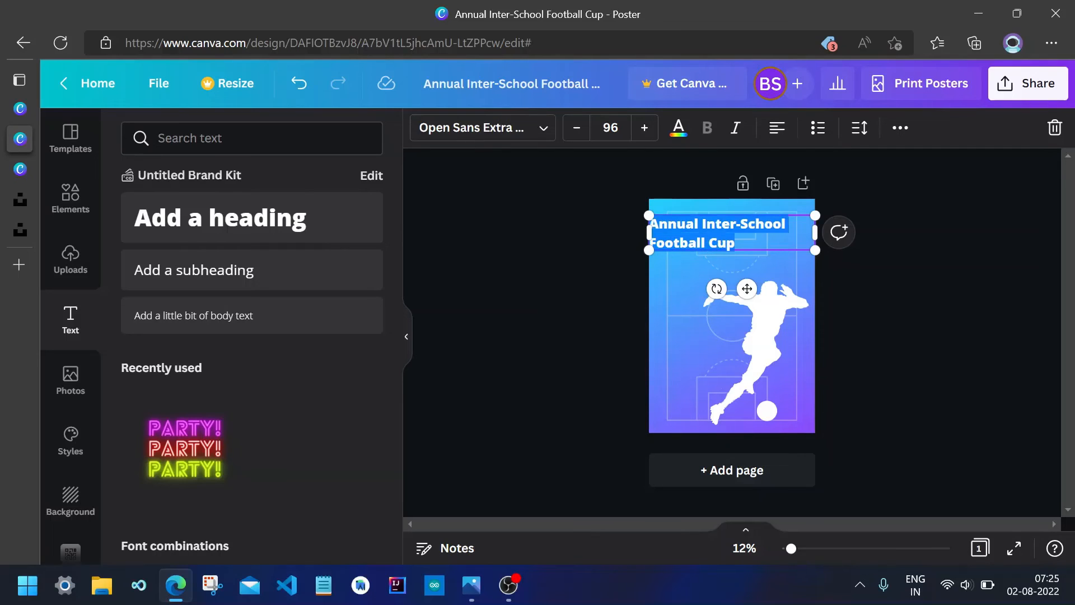
pyautogui.click(544, 130)
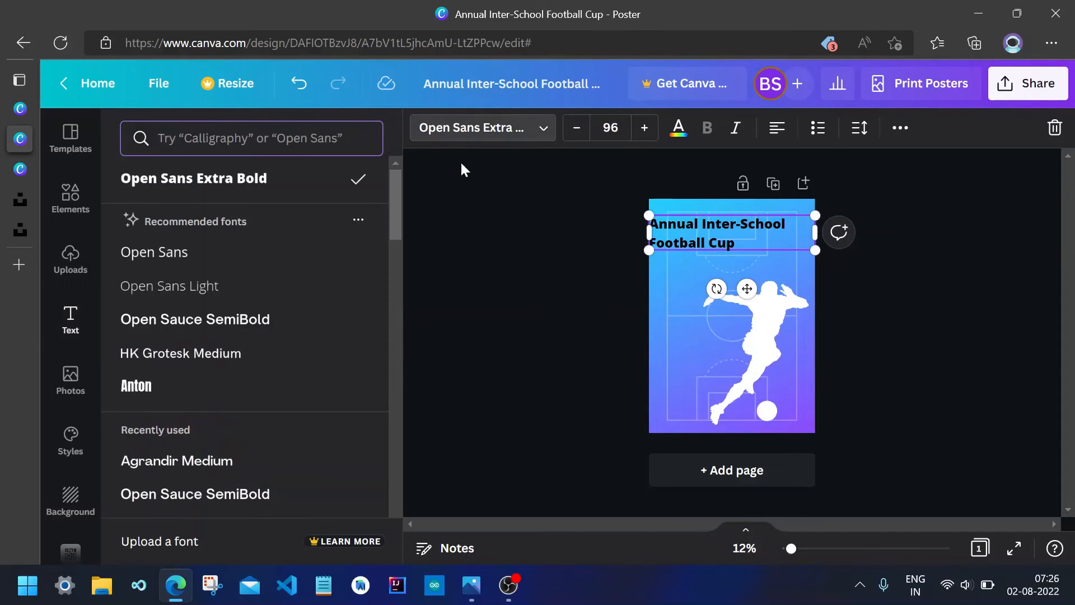
pyautogui.click(230, 138)
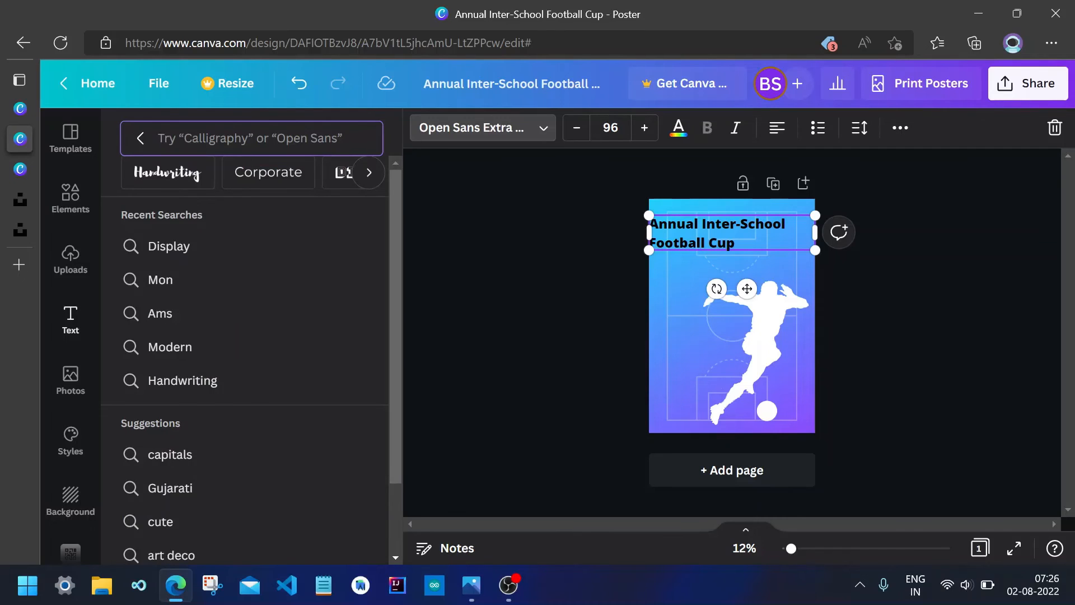
pyautogui.write('Ag')
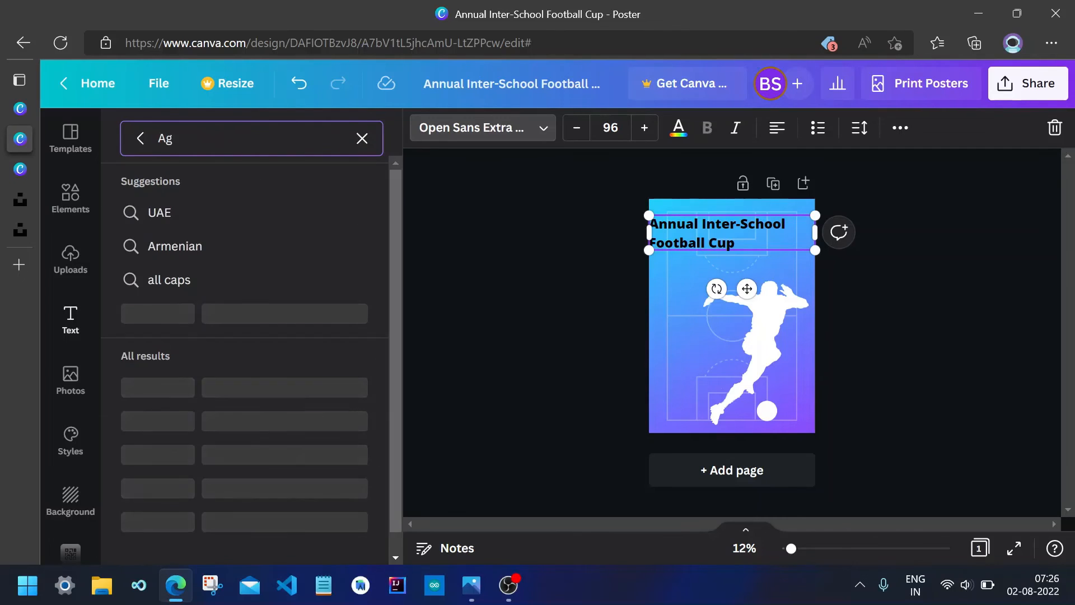
pyautogui.write('ran')
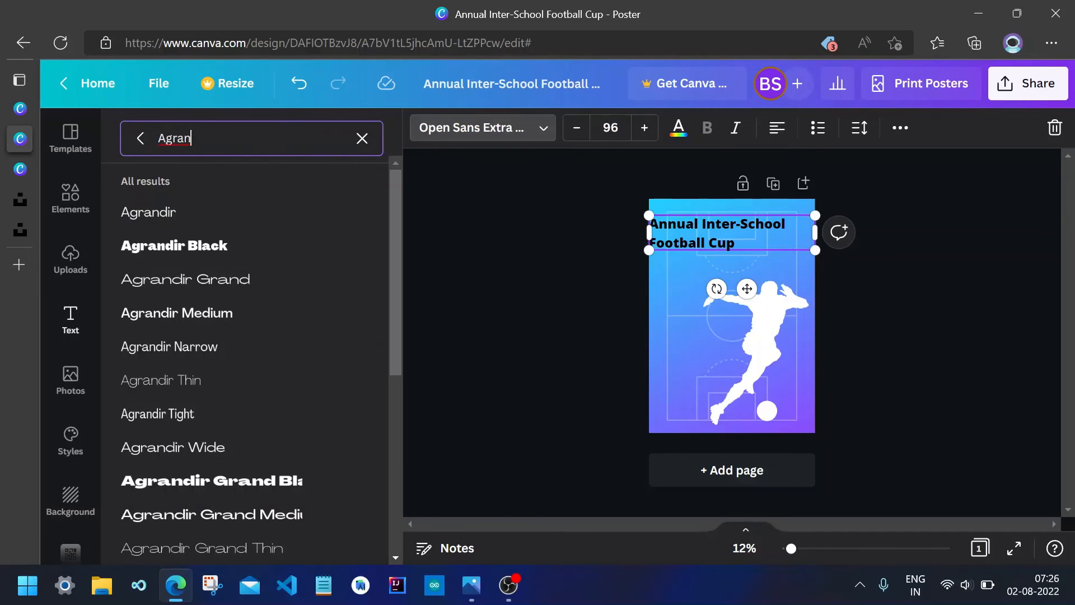
pyautogui.click(234, 318)
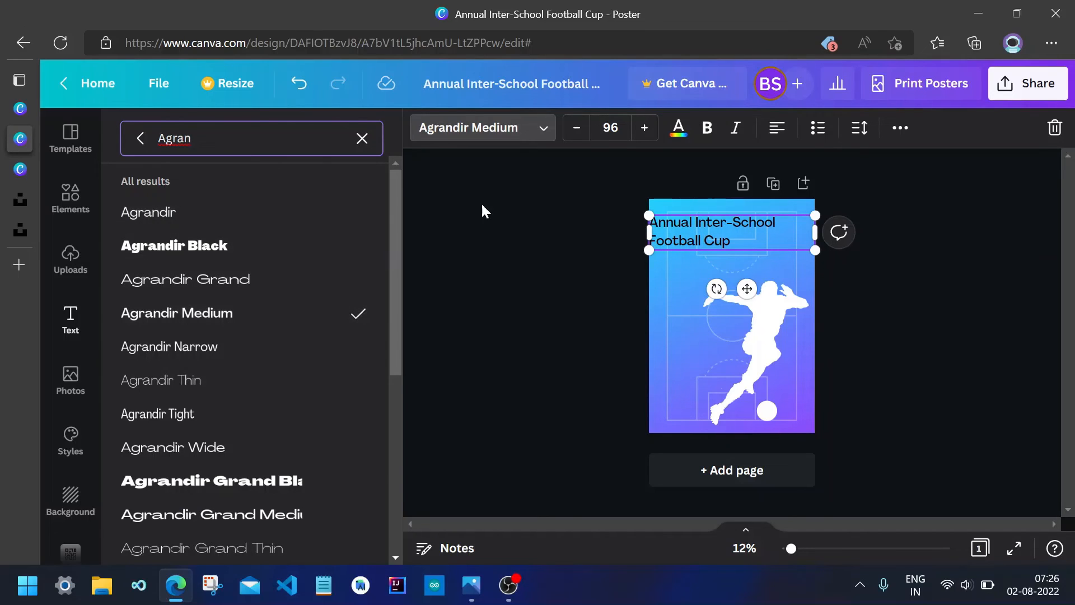
# Set the title's font size to 100.
pyautogui.click(611, 128)
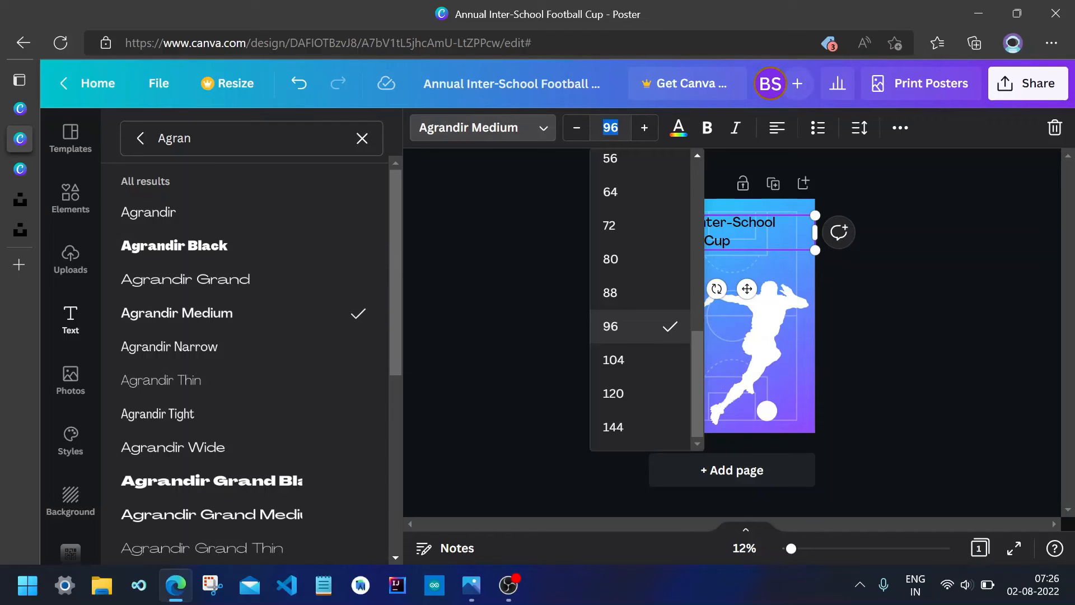
pyautogui.write('100')
pyautogui.press('Return')
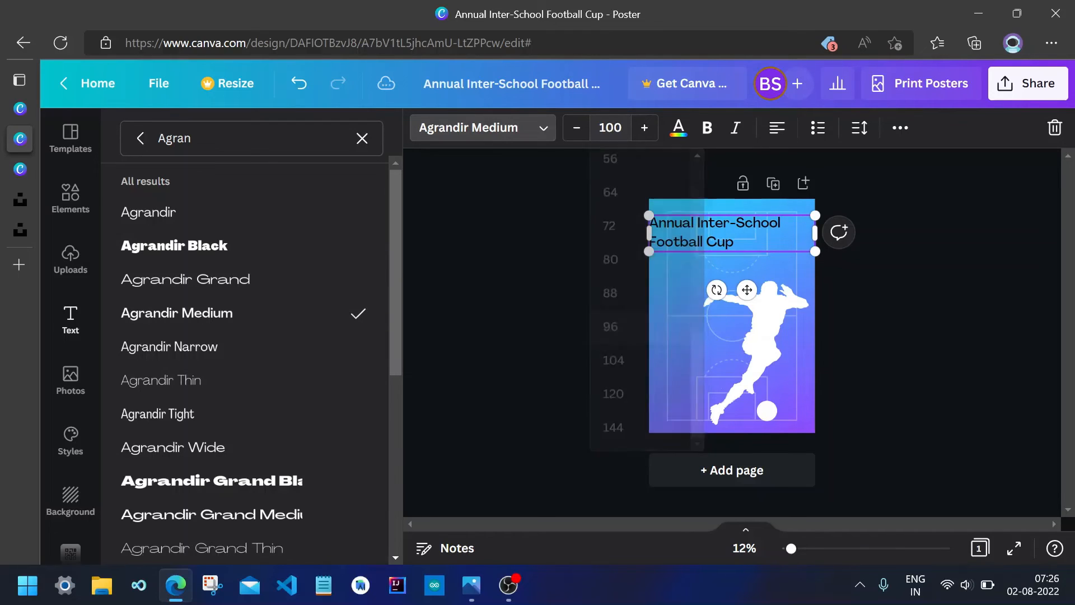
pyautogui.click(588, 291)
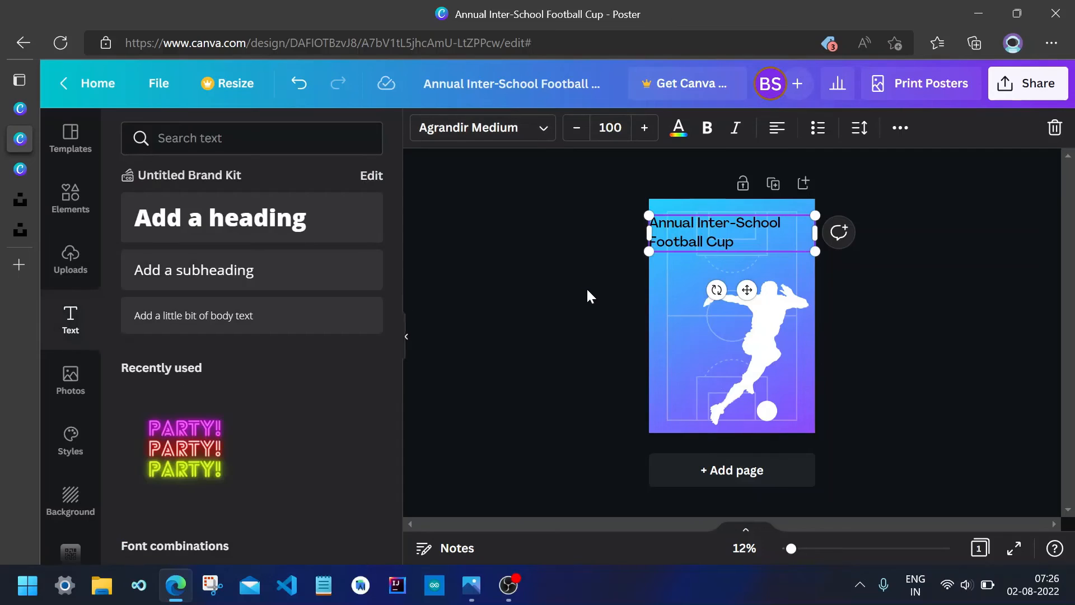
# Shrink the title box from its corner and nudge it inward from the poster's left edge.
pyautogui.scroll(5, 588, 291)
pyautogui.scroll(1, 908, 276)
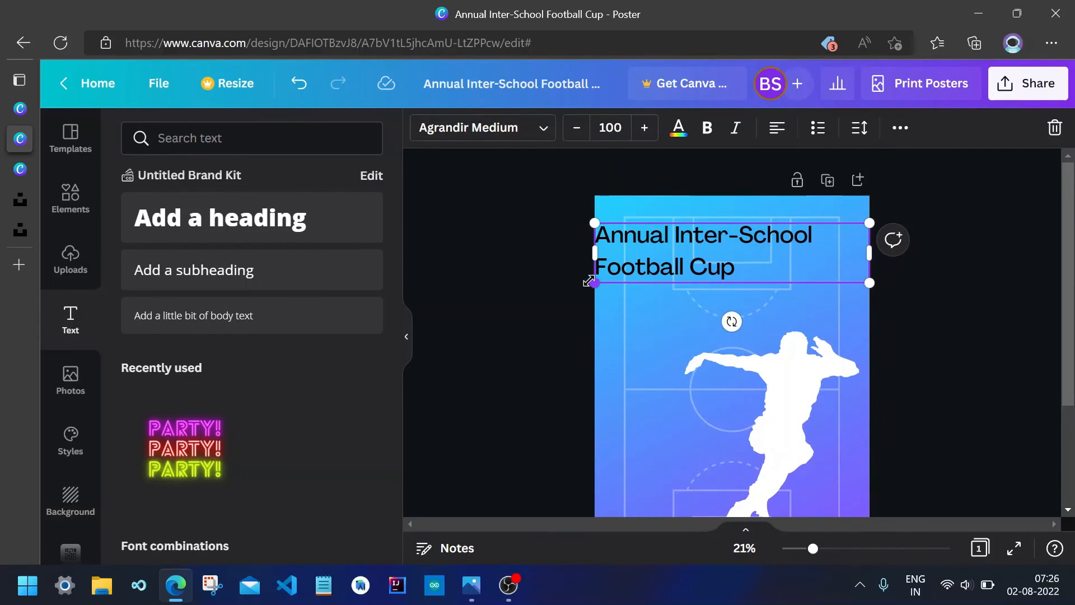
pyautogui.moveTo(589, 281); pyautogui.dragTo(624, 276)
pyautogui.moveTo(695, 262)
pyautogui.mouseDown()
pyautogui.moveTo(670, 262)
pyautogui.moveTo(689, 257)
pyautogui.moveTo(696, 269)
pyautogui.mouseUp()
pyautogui.click(544, 260)
pyautogui.click(703, 264)
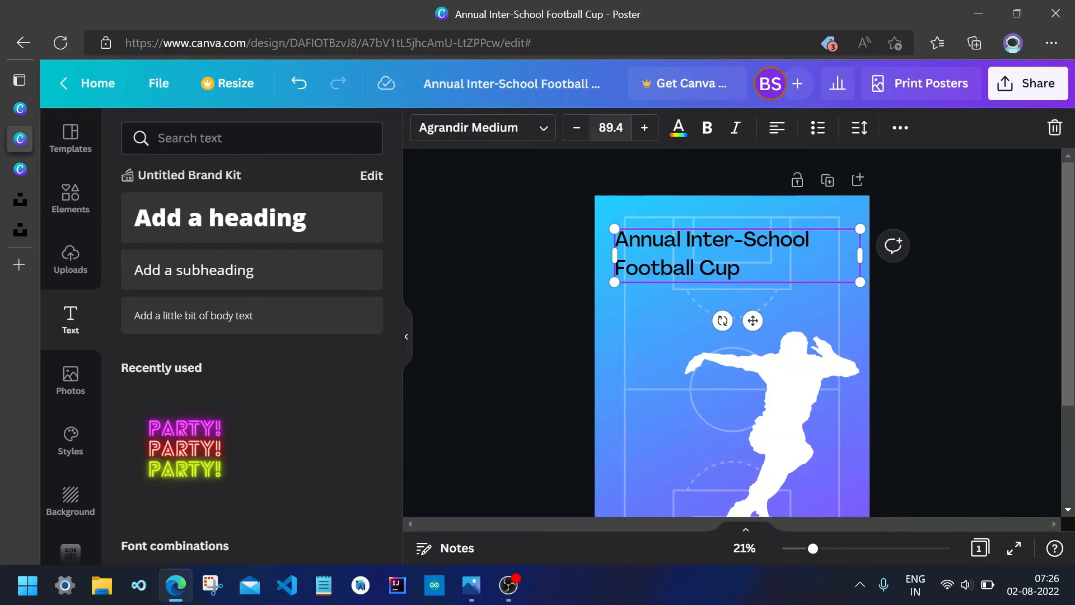
# Reset the title's font size to 100 and reselect the title.
pyautogui.click(611, 128)
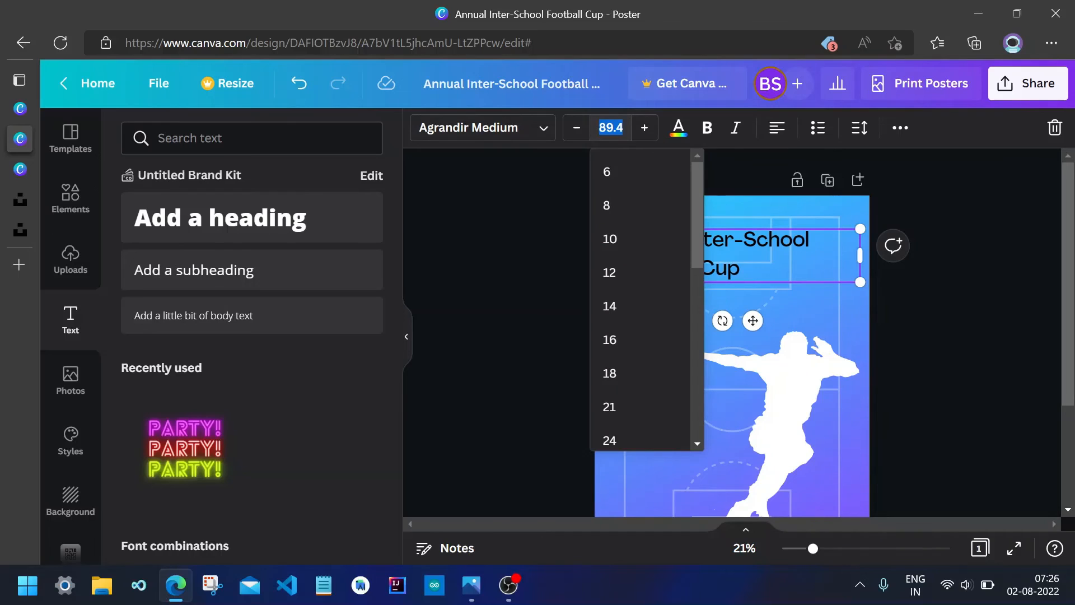
pyautogui.write('100')
pyautogui.press('Return')
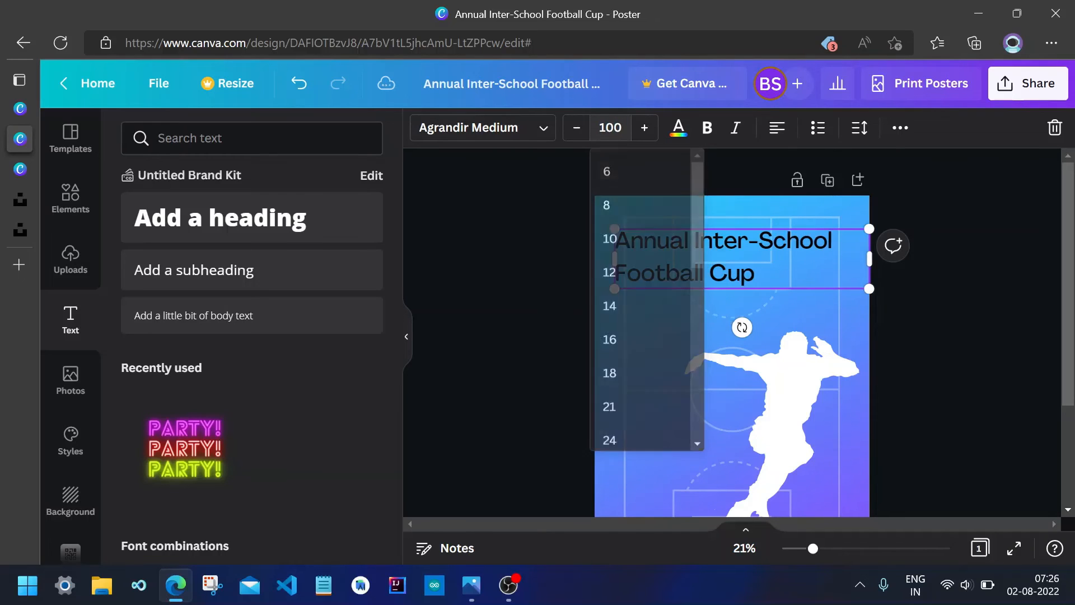
pyautogui.click(547, 268)
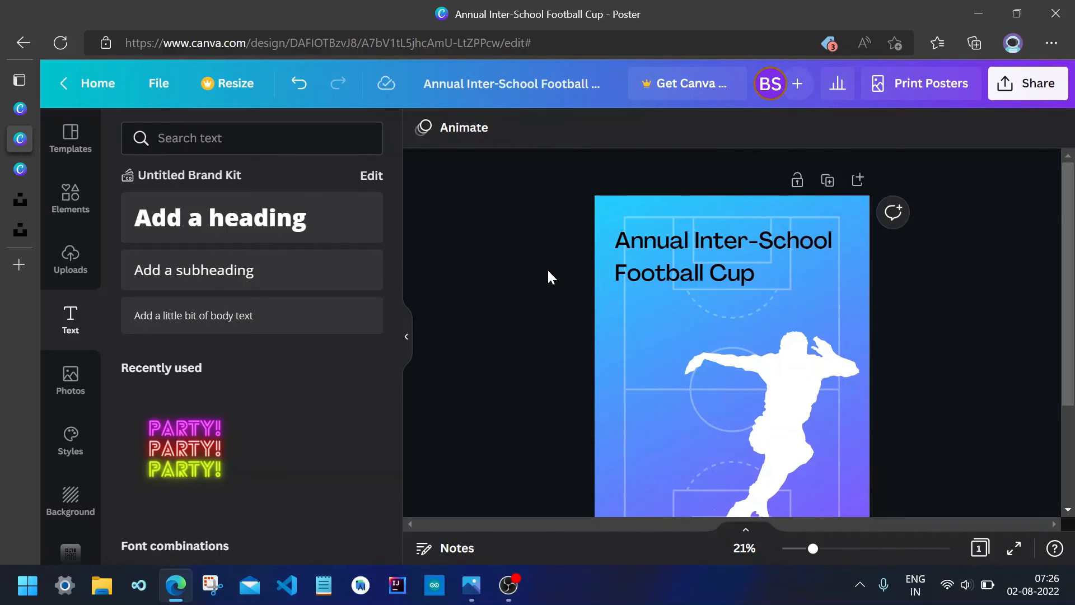
pyautogui.click(700, 276)
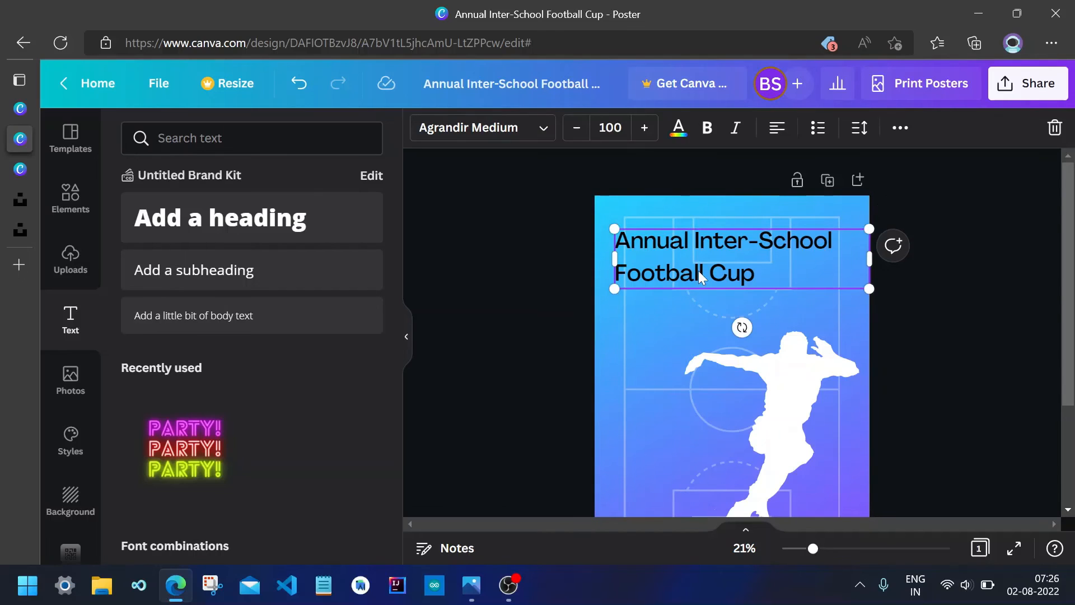
# Apply the Hollow text effect to the title with thickness set to 100, then deselect it.
pyautogui.click(900, 130)
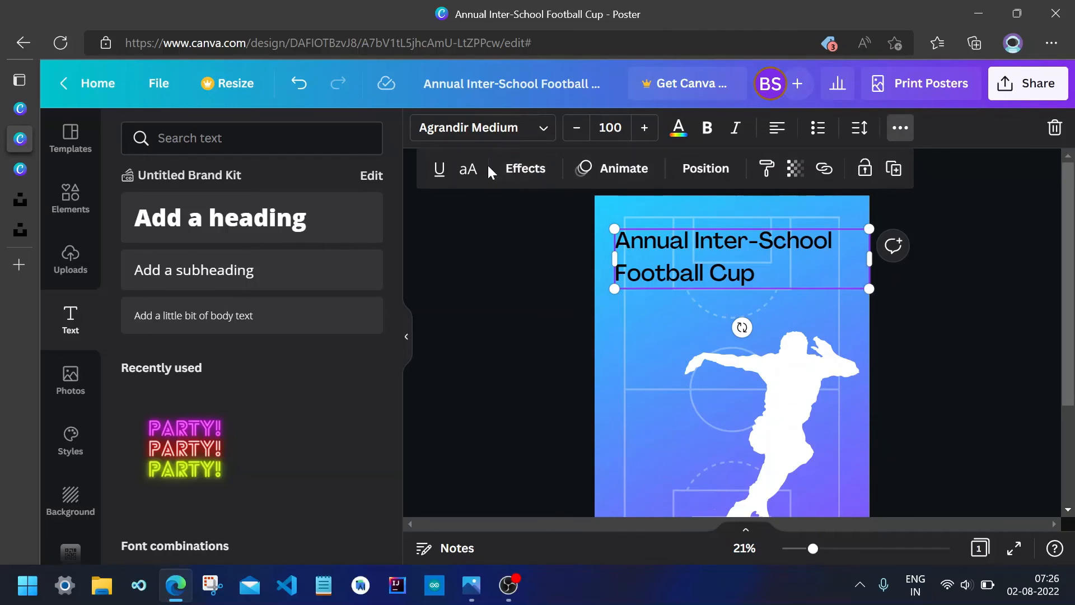
pyautogui.click(526, 169)
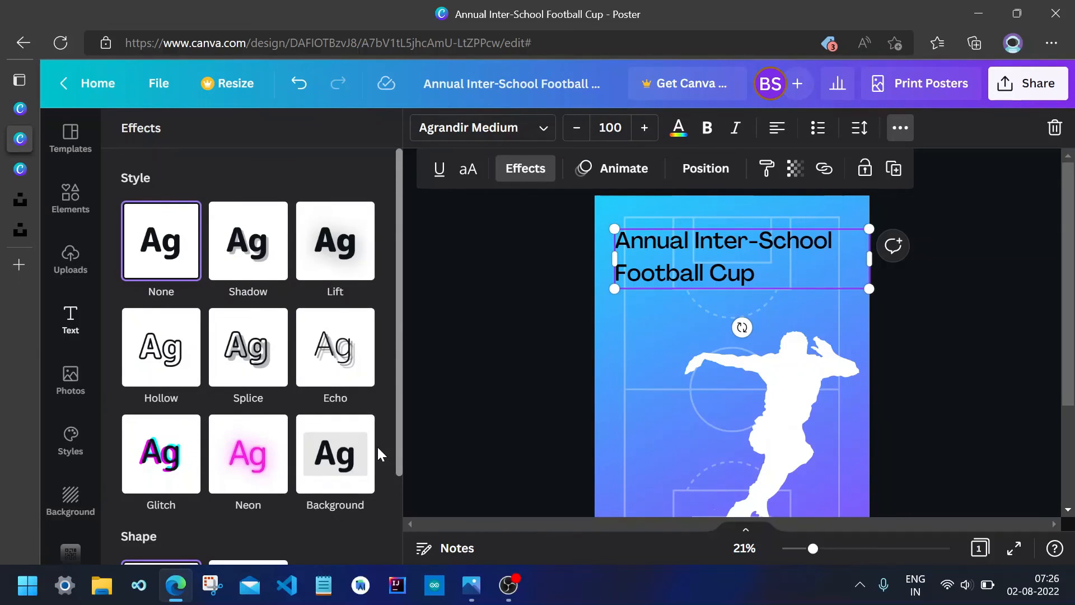
pyautogui.scroll(-2, 378, 445)
pyautogui.scroll(2, 378, 445)
pyautogui.click(152, 368)
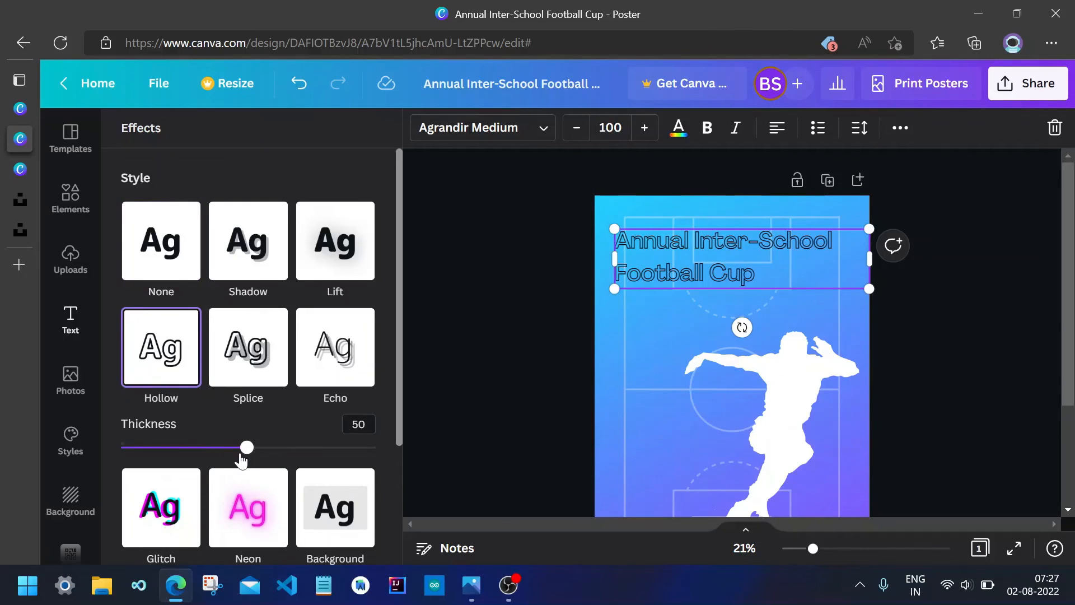
pyautogui.moveTo(246, 448); pyautogui.dragTo(404, 468)
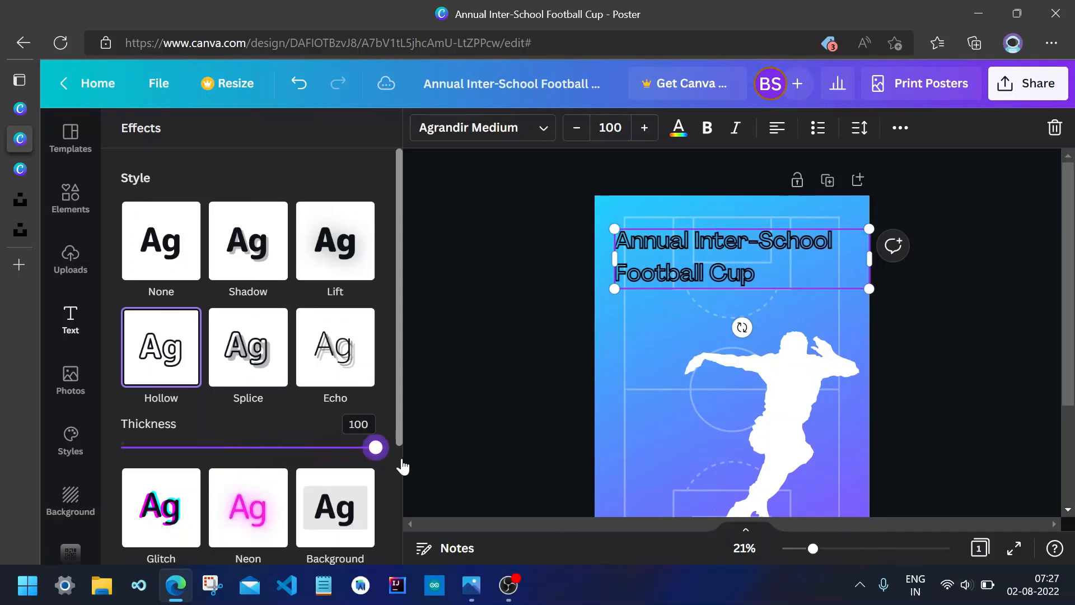
pyautogui.click(522, 331)
pyautogui.click(522, 331)
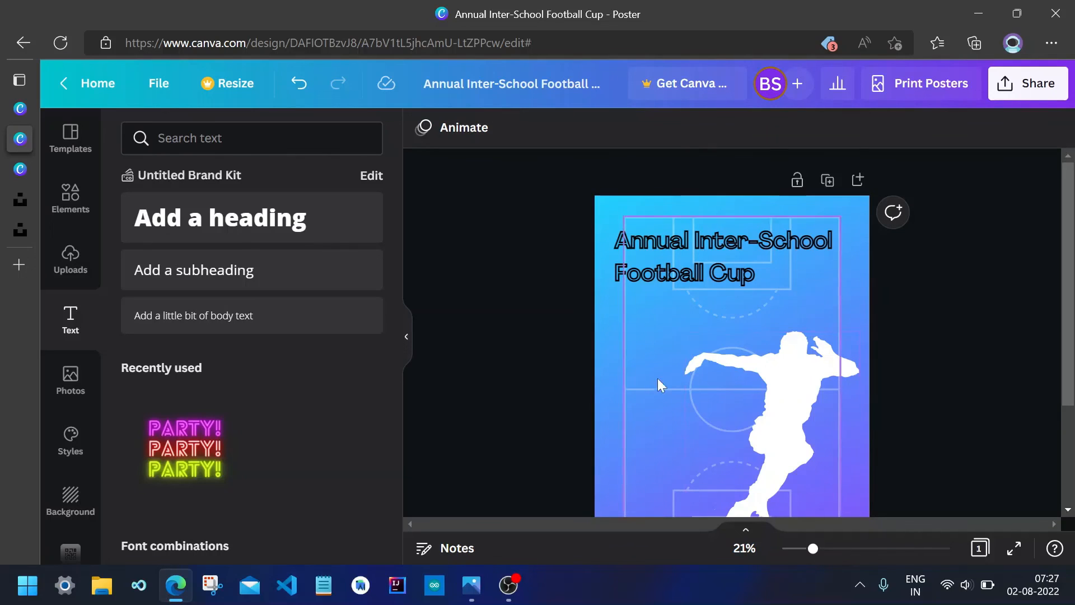
# Open the finished poster image for reference, then switch to the completed poster design in another browser tab.
pyautogui.click(468, 588)
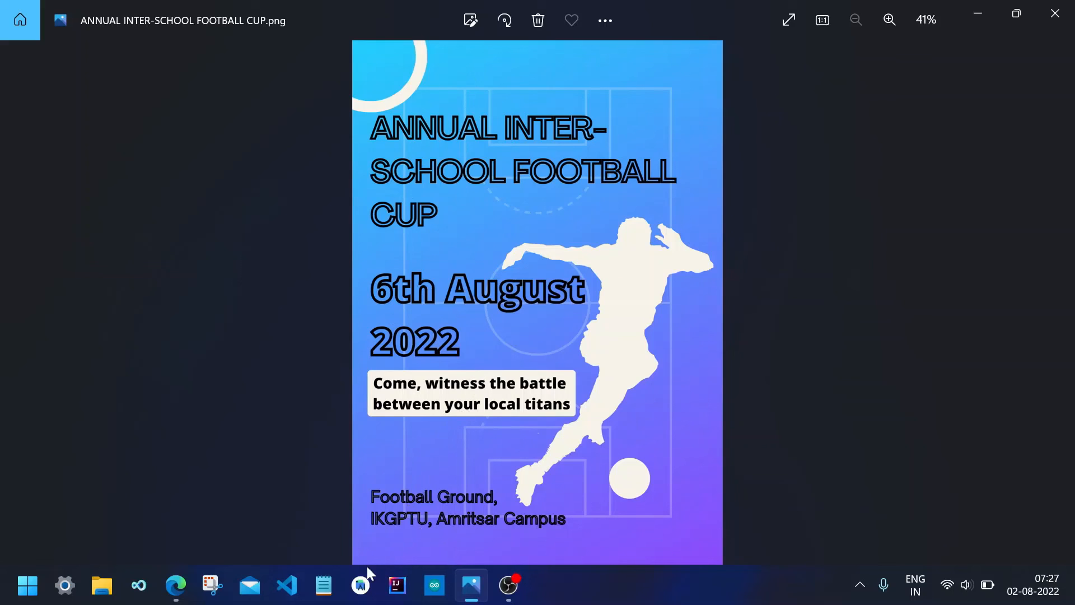
pyautogui.click(175, 586)
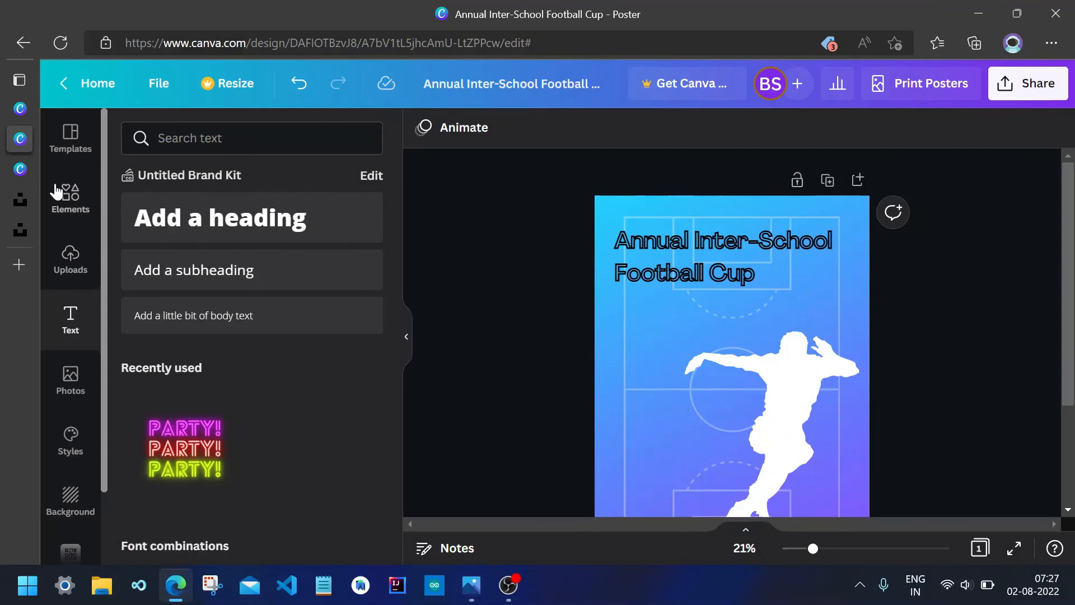
pyautogui.click(22, 168)
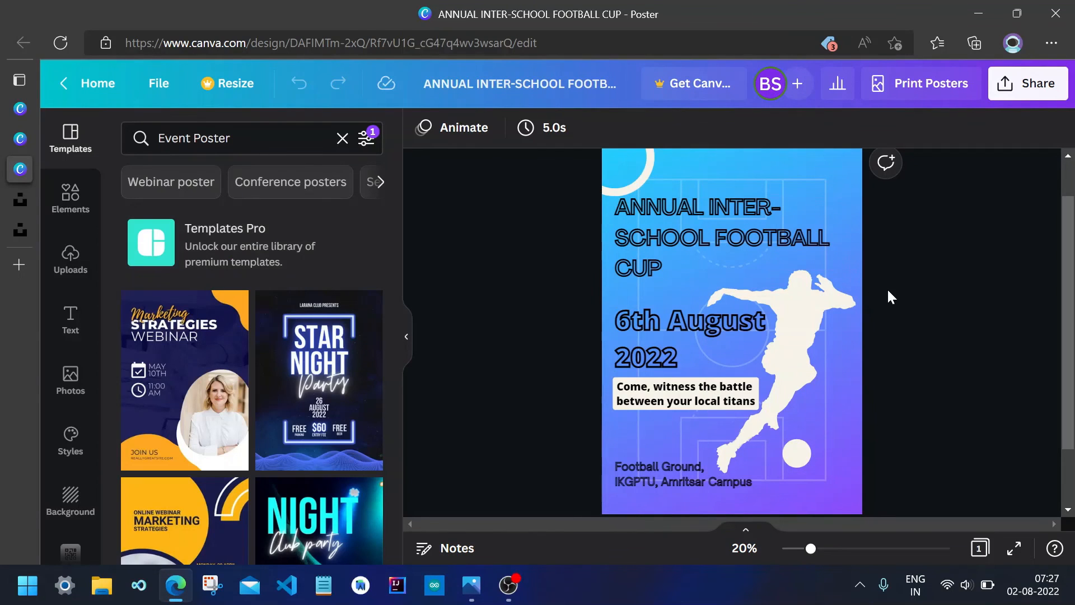